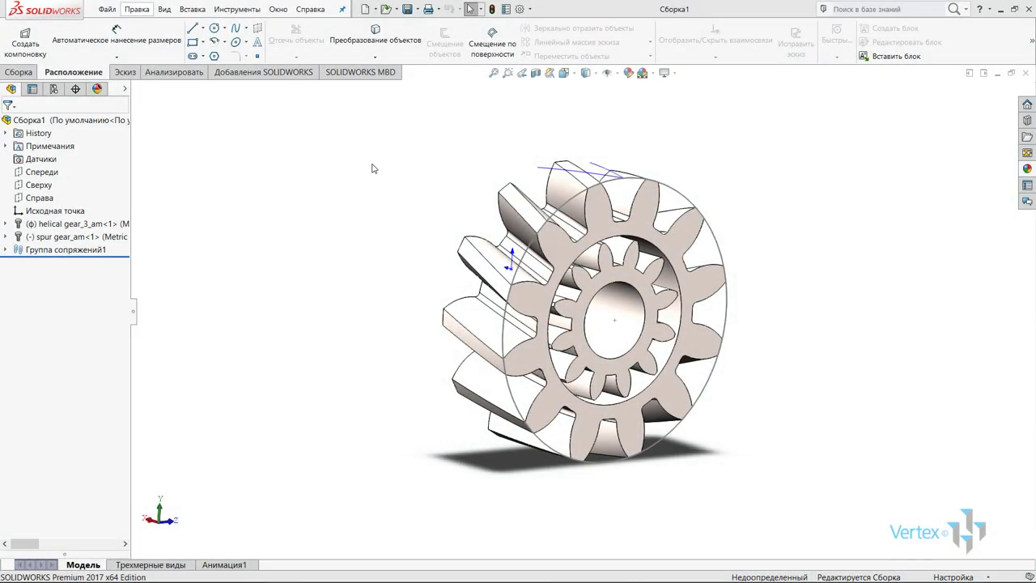
# Step: Load the PhotoView 360 add-in from Add-Ins and show its Render Tools
pyautogui.click(263, 78)
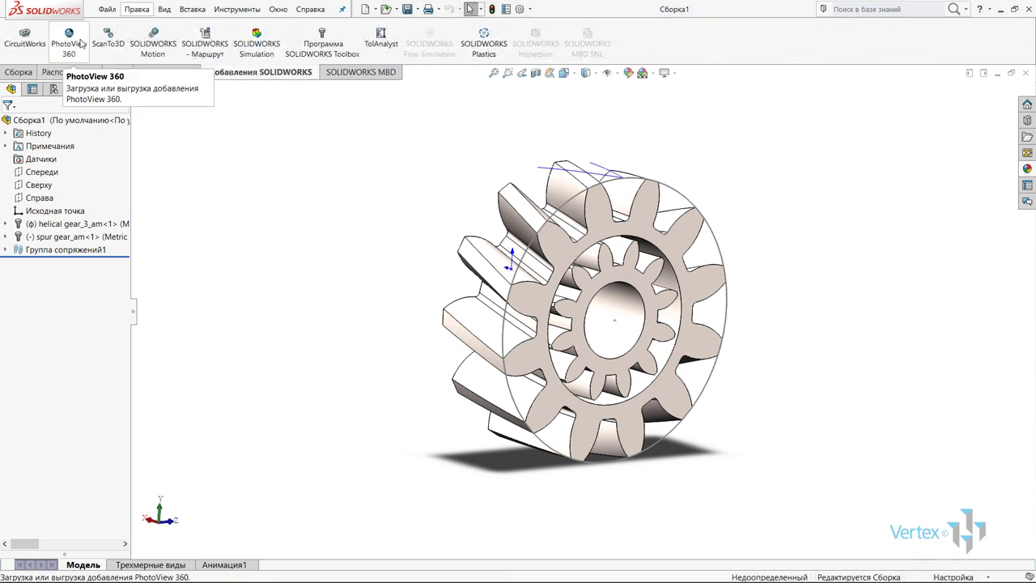
pyautogui.click(81, 43)
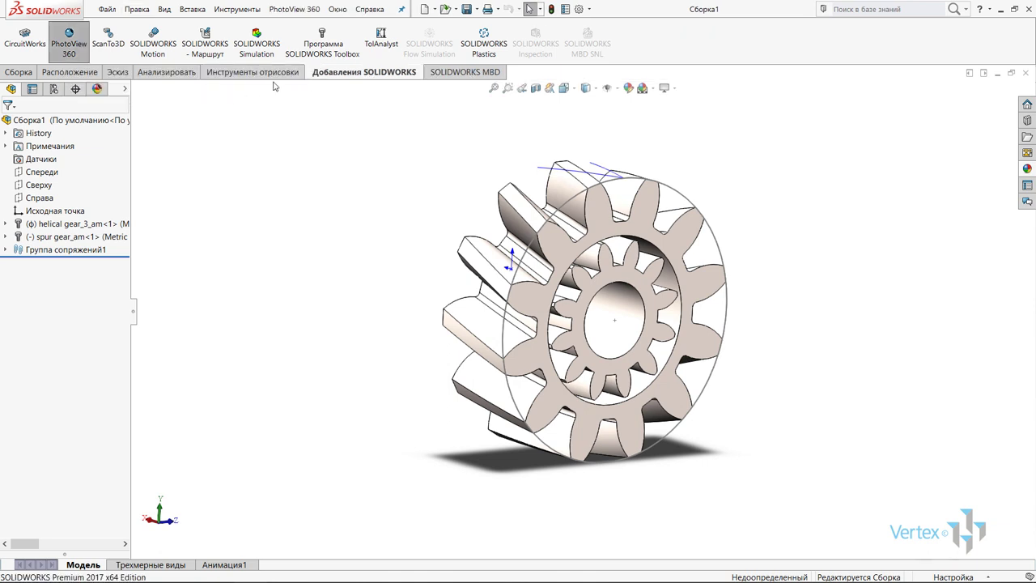
pyautogui.click(269, 74)
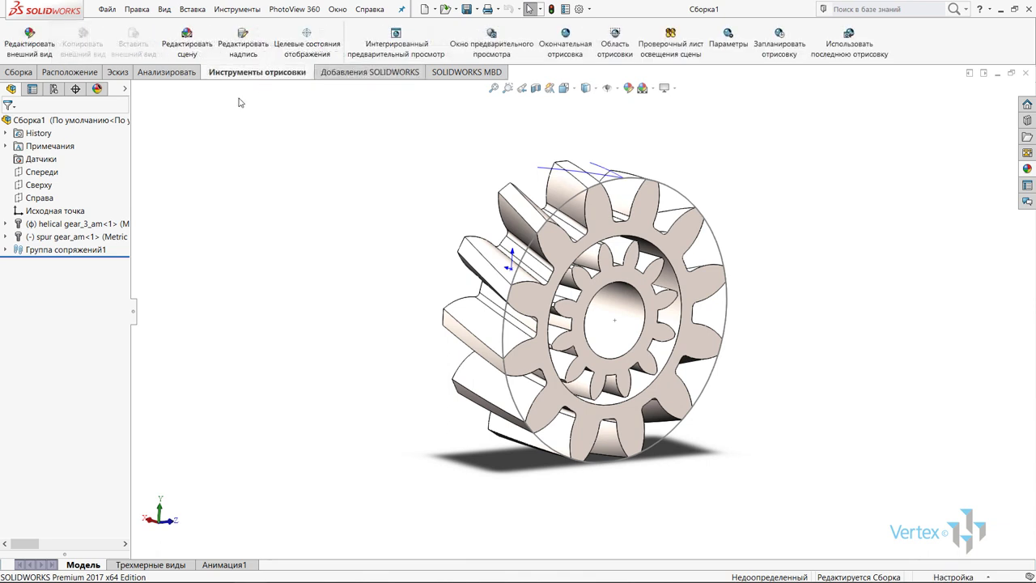
# Step: Edit a colour appearance for helical gear_3_am.SLDPRT, applied at part document level
pyautogui.click(28, 38)
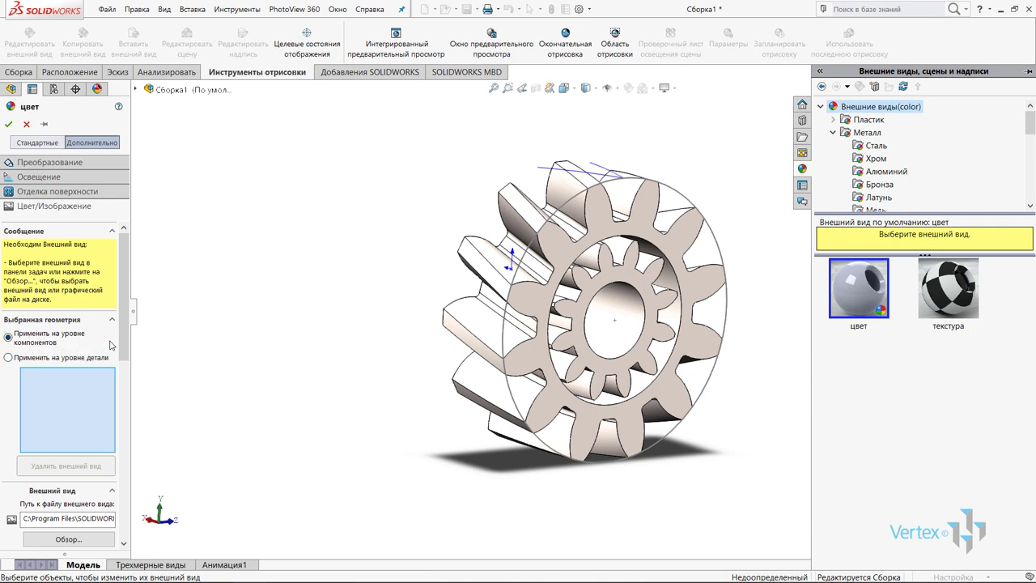
pyautogui.click(496, 266)
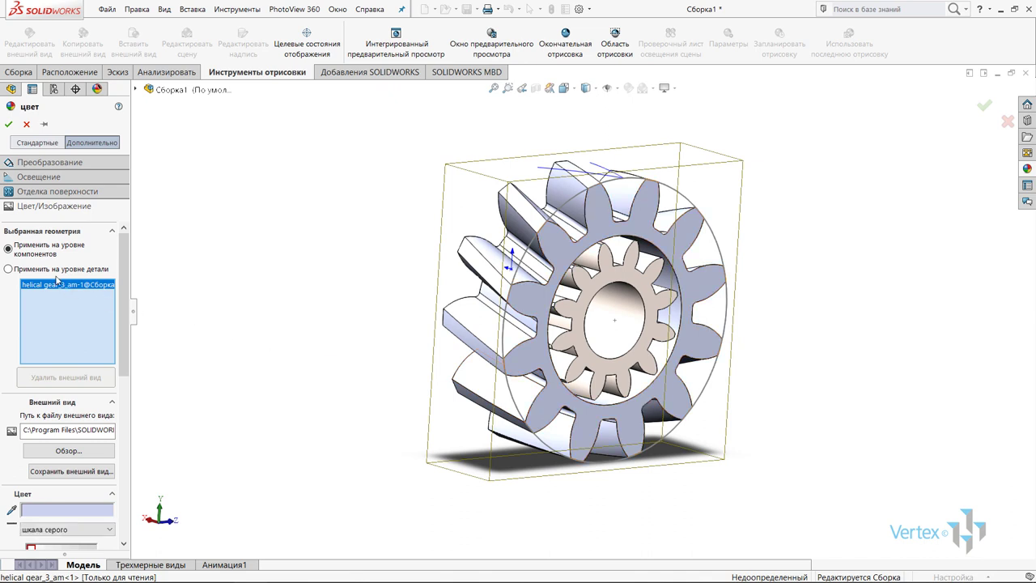
pyautogui.click(11, 271)
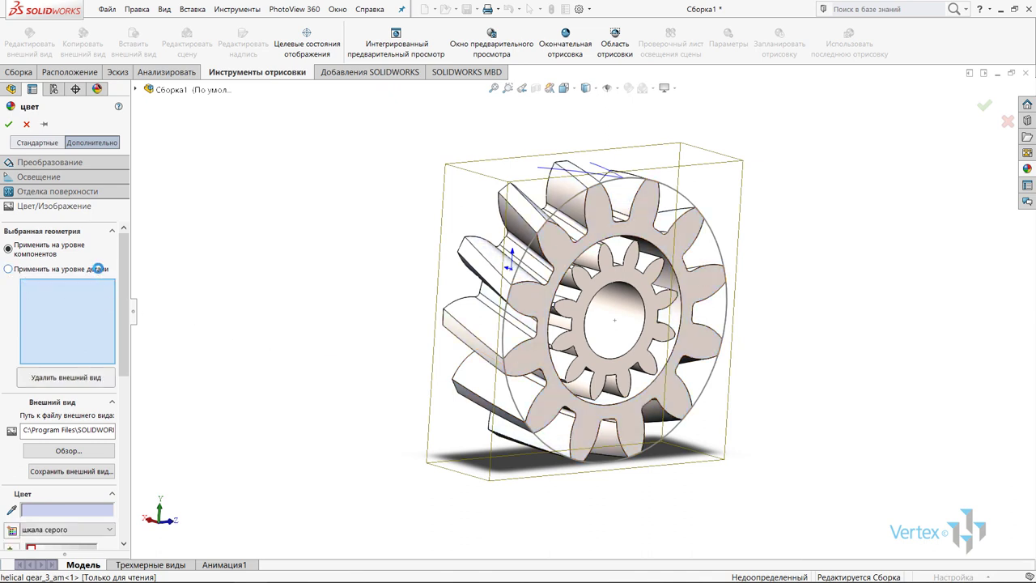
pyautogui.click(501, 137)
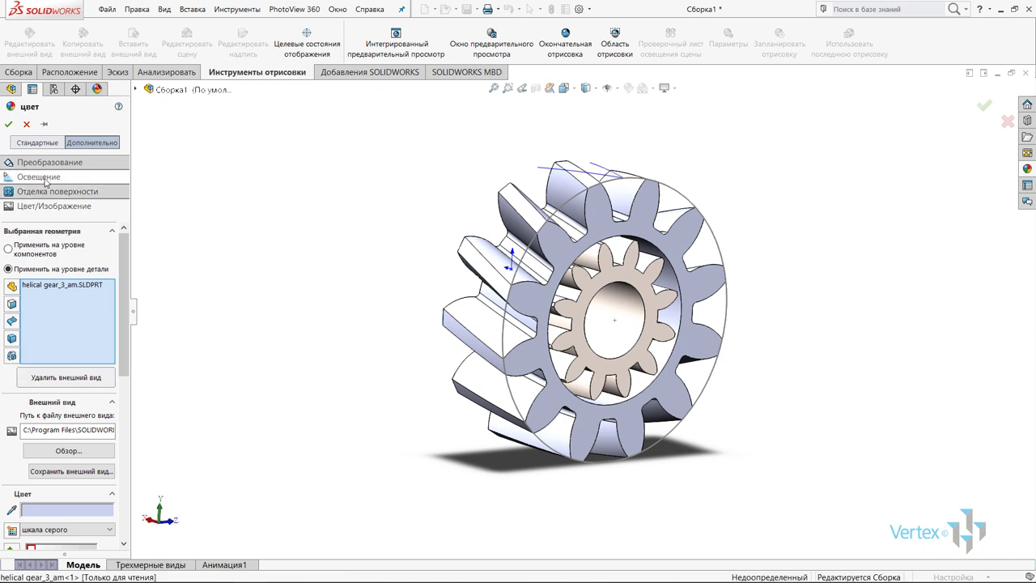
# Step: Keep the default illumination values (specularity 0.50, reflectivity 0.150, transparency 0.00) and accept the appearance
pyautogui.click(38, 176)
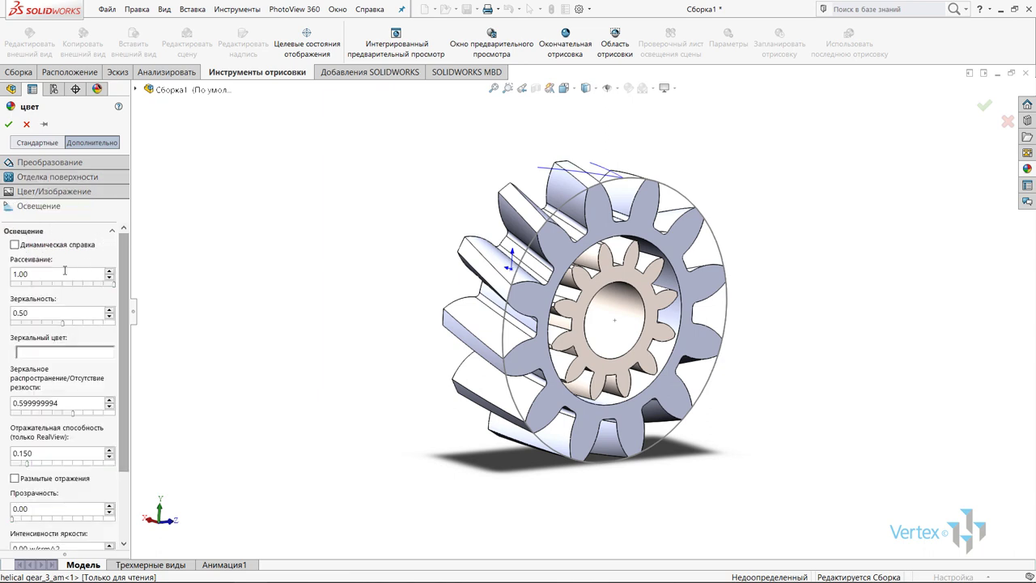
pyautogui.moveTo(37, 274); pyautogui.dragTo(5, 274)
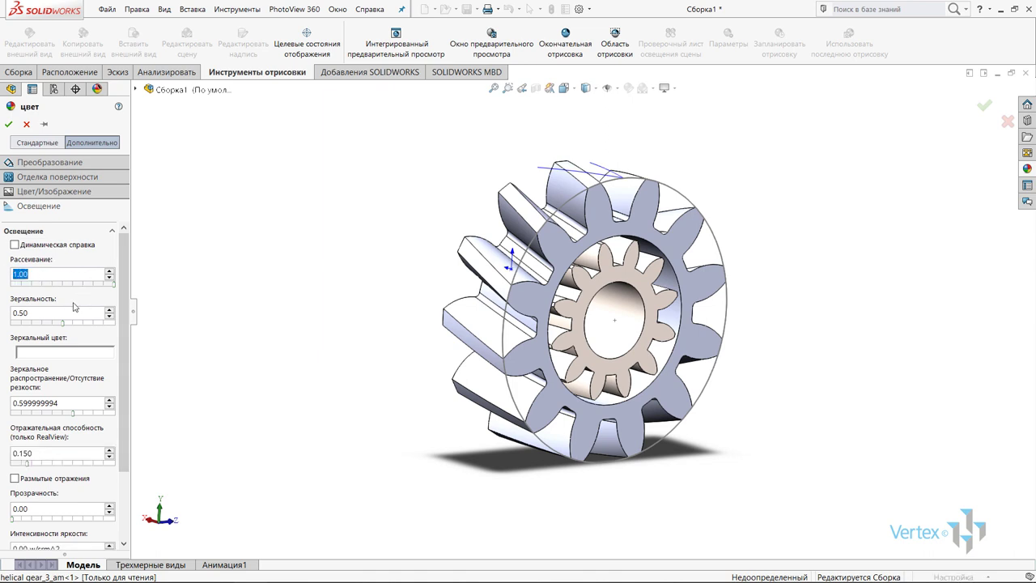
pyautogui.moveTo(21, 313); pyautogui.dragTo(8, 312)
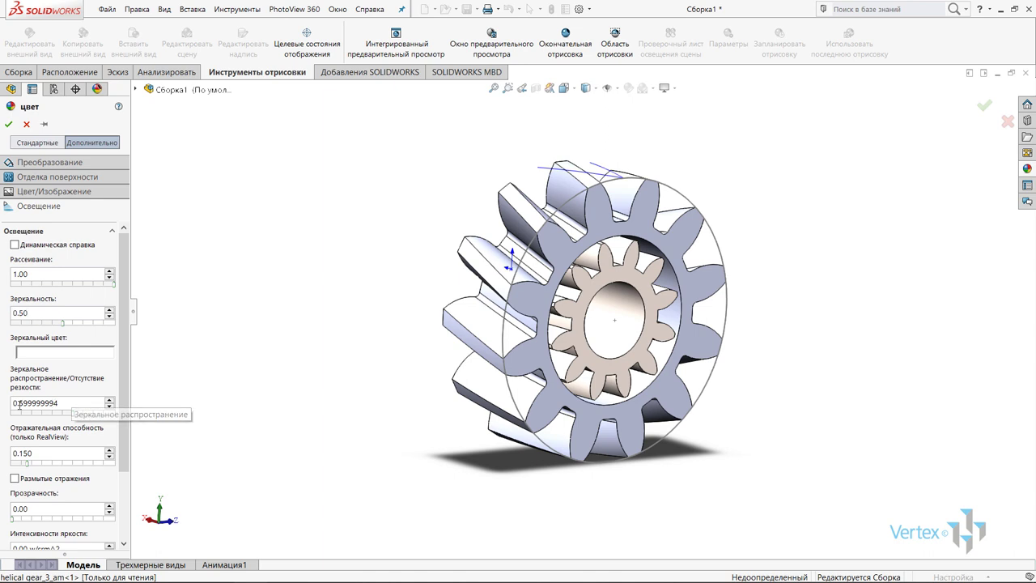
pyautogui.moveTo(74, 403); pyautogui.dragTo(6, 404)
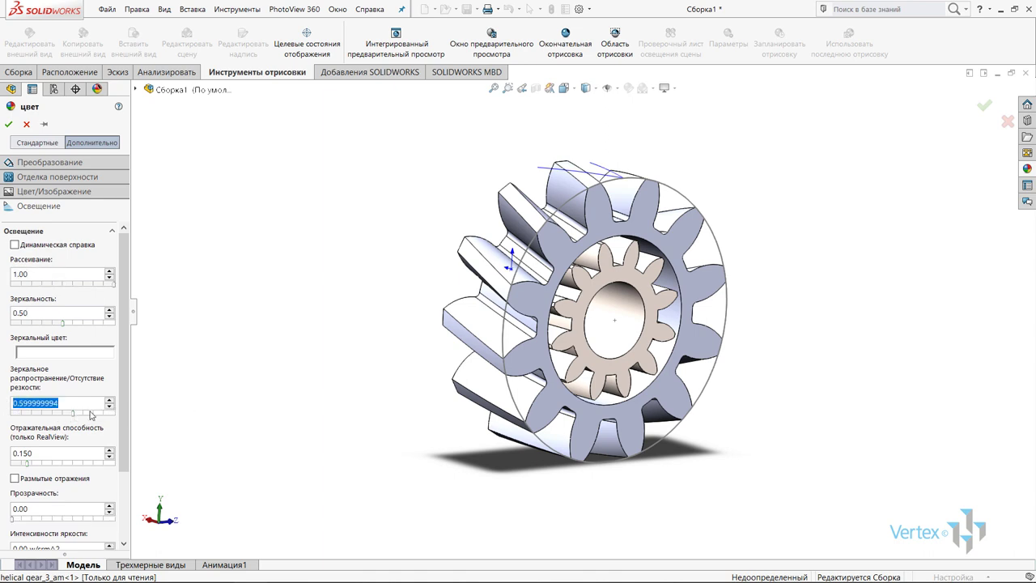
pyautogui.scroll(-2, 73, 388)
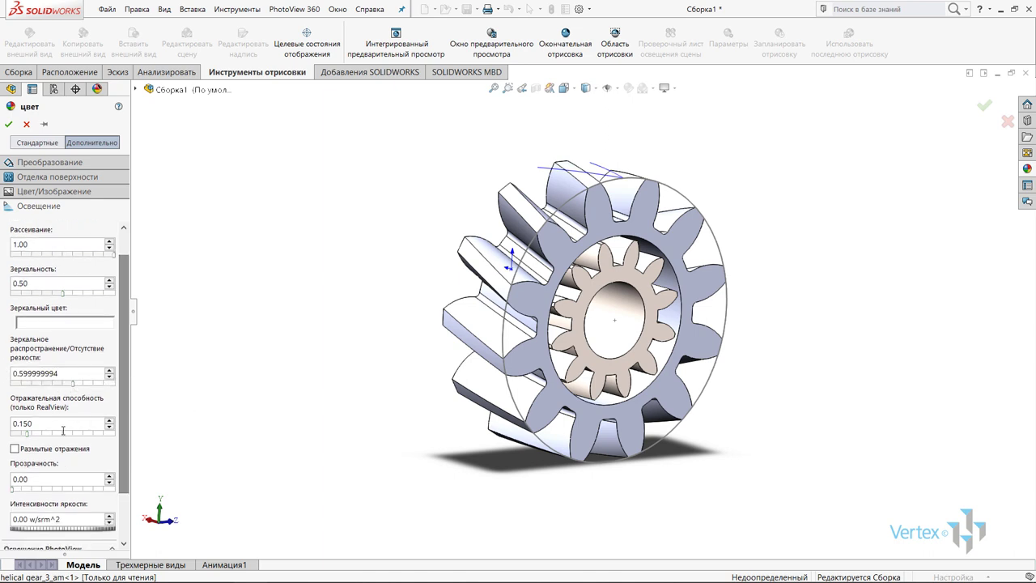
pyautogui.click(65, 422)
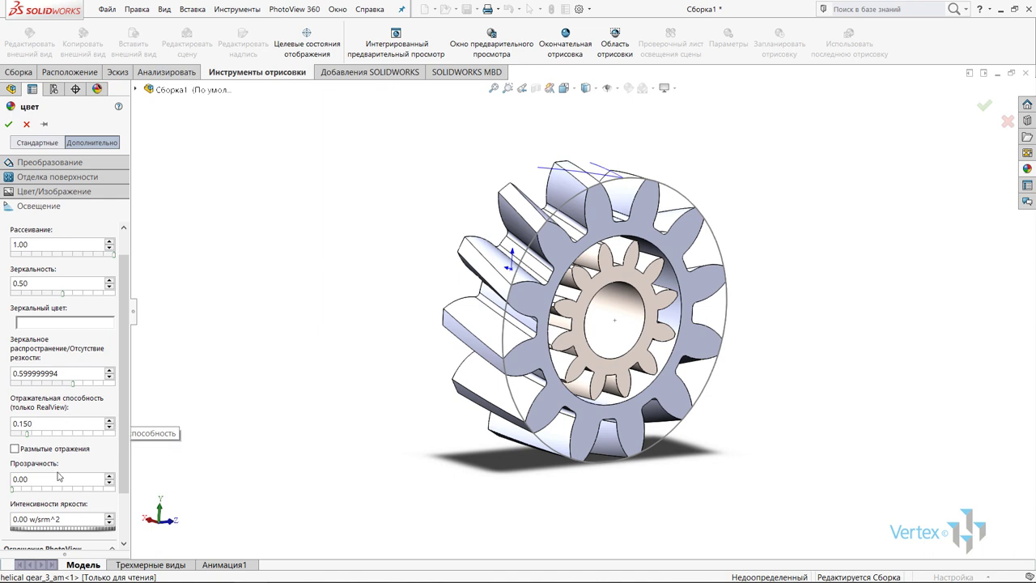
pyautogui.moveTo(58, 478); pyautogui.dragTo(5, 473)
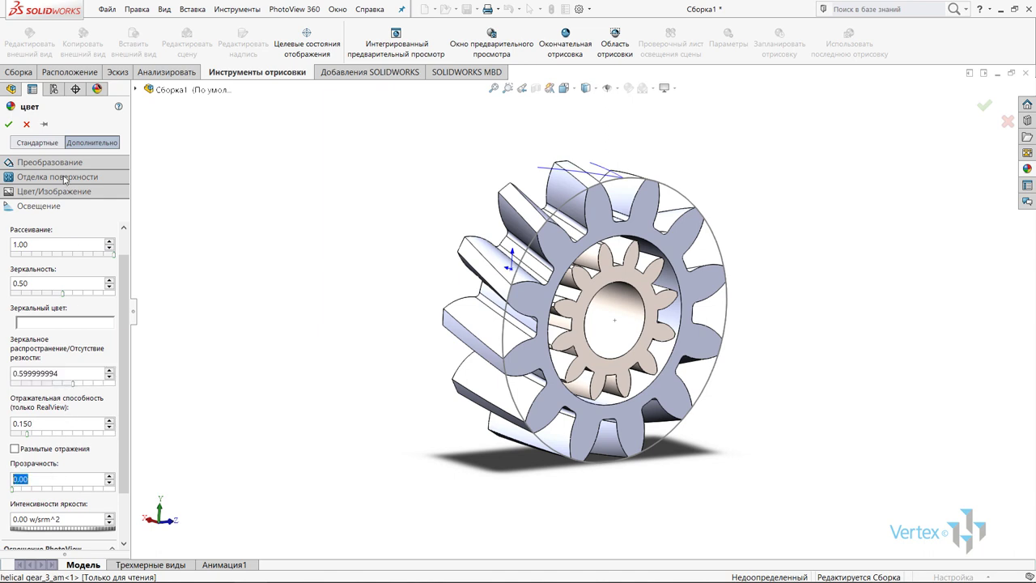
pyautogui.click(9, 124)
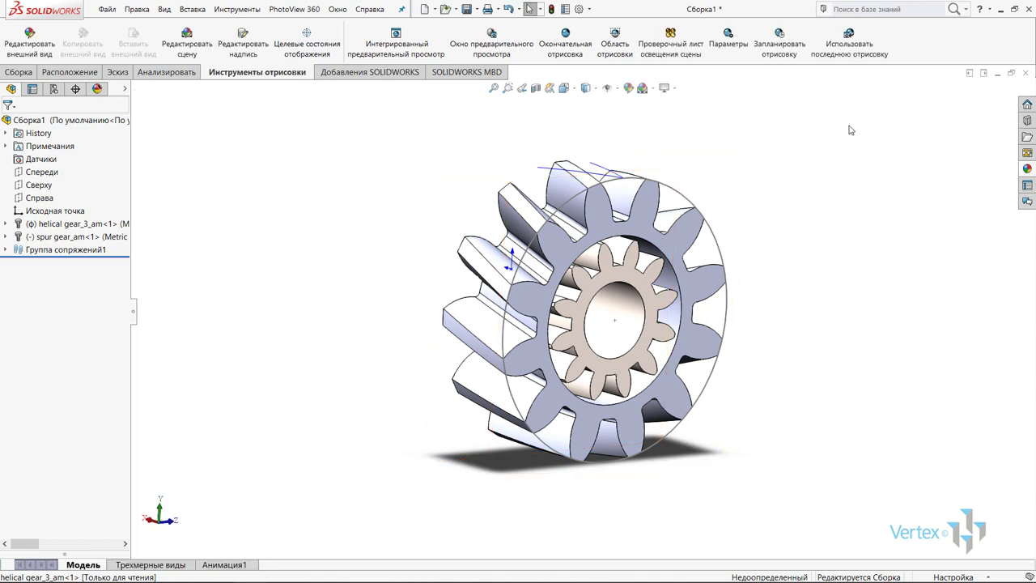
# Step: Apply the Metal > Chrome 'chrome plate' appearance to the spur gear body
pyautogui.click(1028, 170)
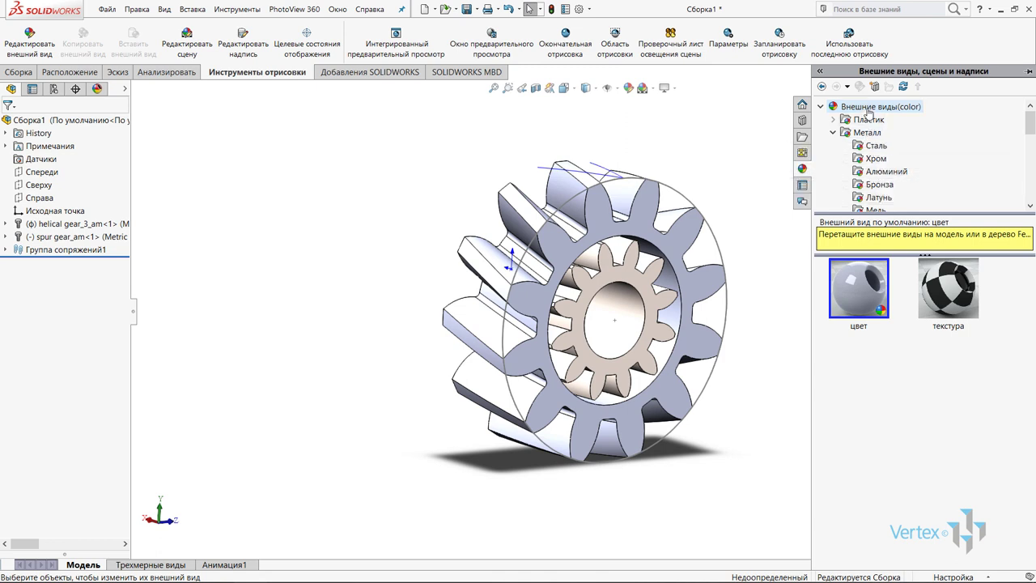
pyautogui.click(874, 160)
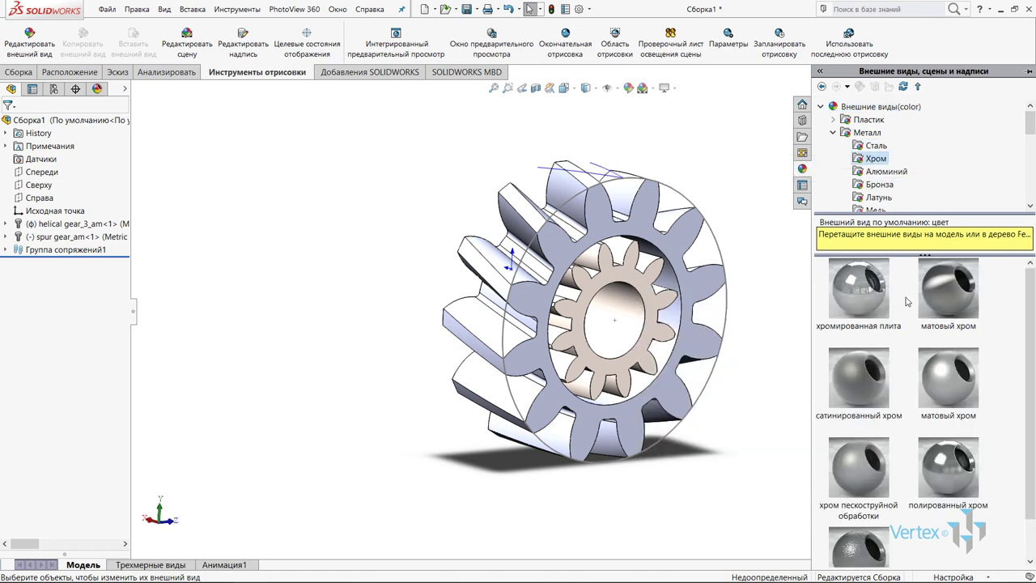
pyautogui.moveTo(856, 292); pyautogui.dragTo(632, 314)
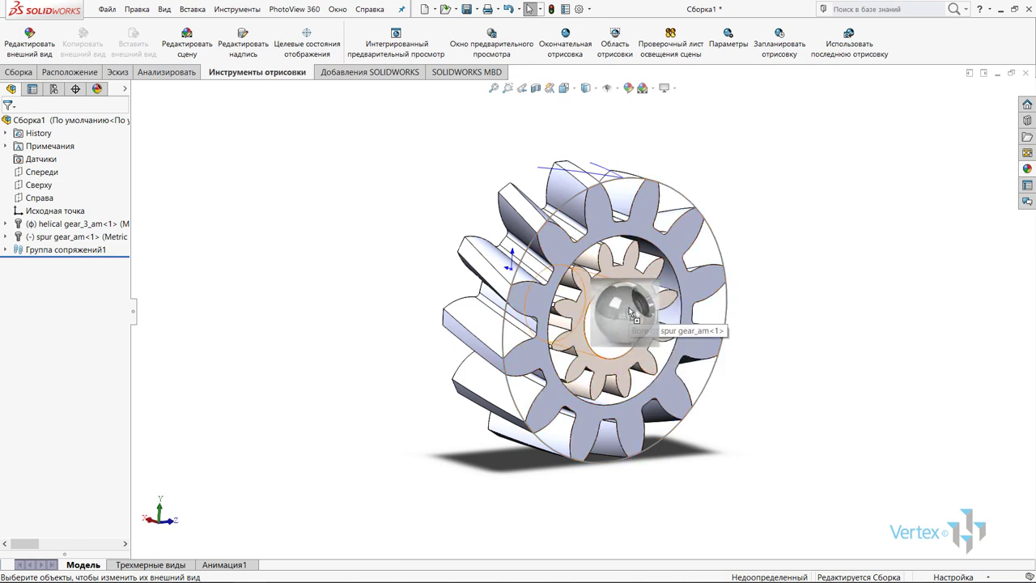
pyautogui.moveTo(630, 311); pyautogui.dragTo(630, 310)
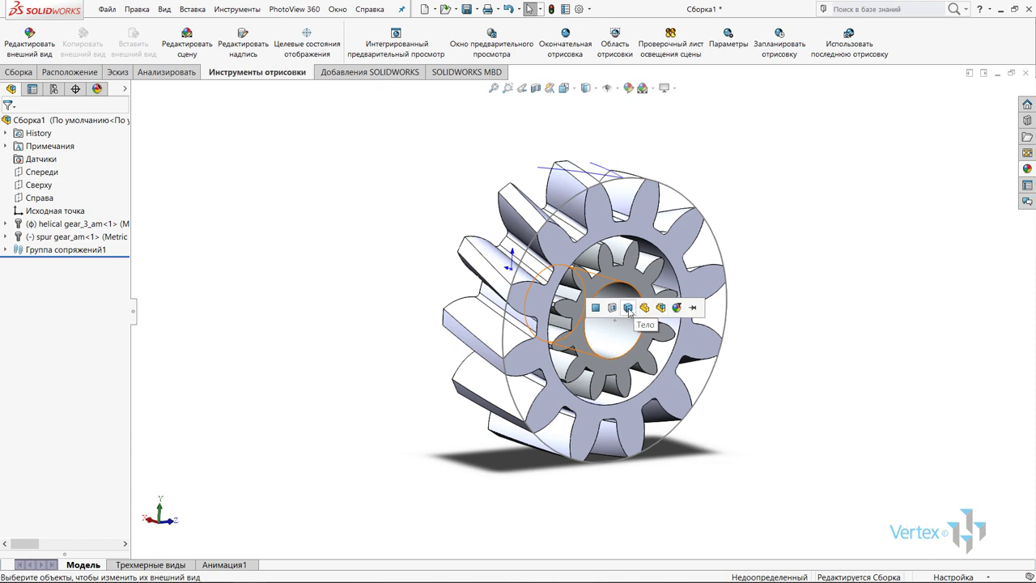
pyautogui.click(628, 308)
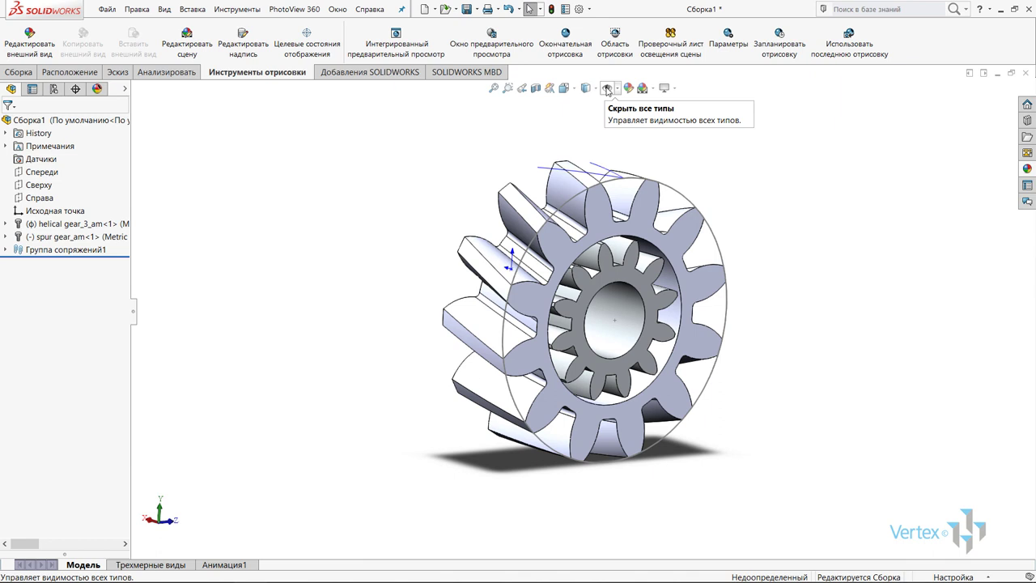
# Step: Hide all sketch types and switch the display style to Shaded without edges
pyautogui.click(607, 88)
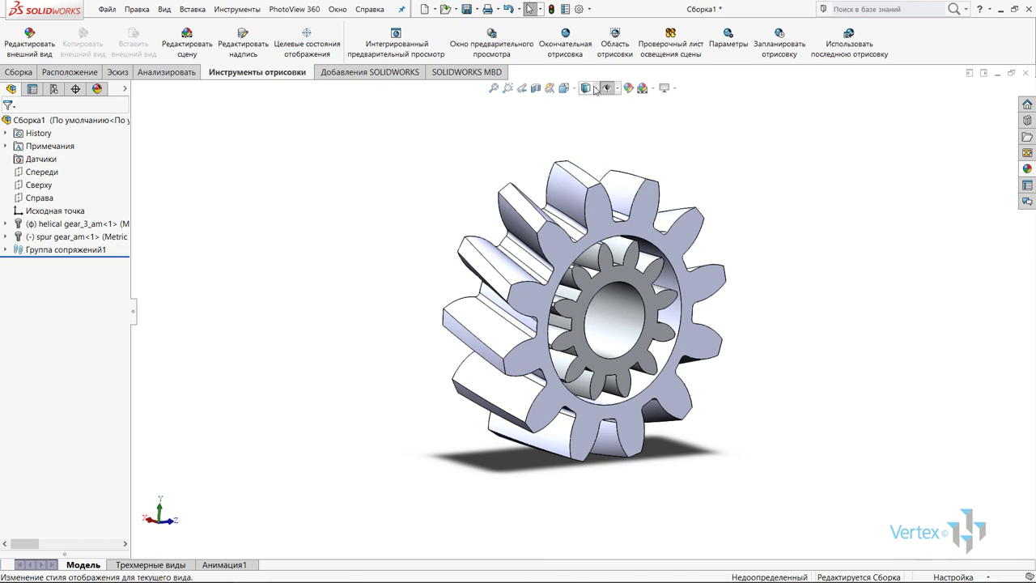
pyautogui.click(595, 90)
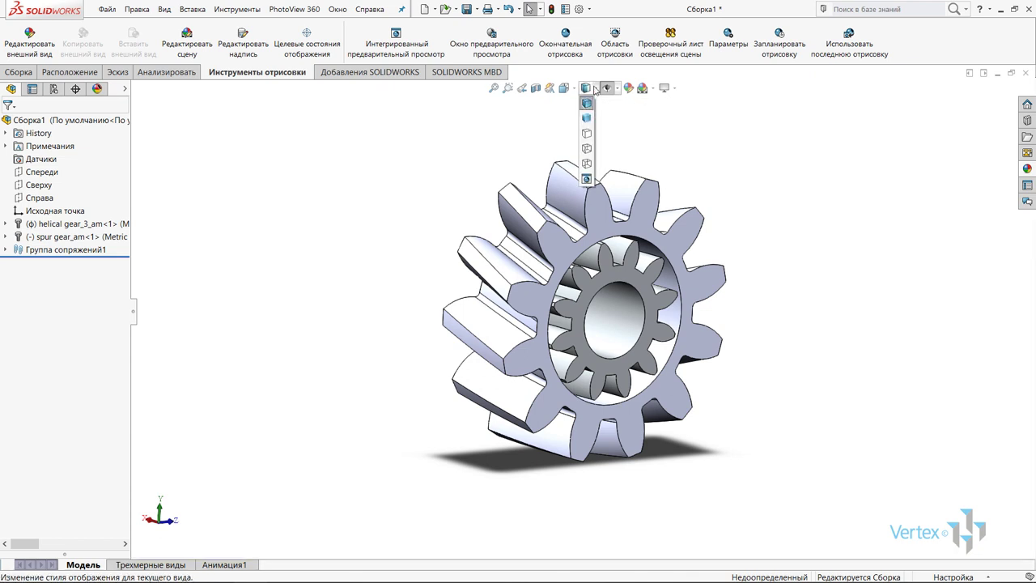
pyautogui.click(591, 118)
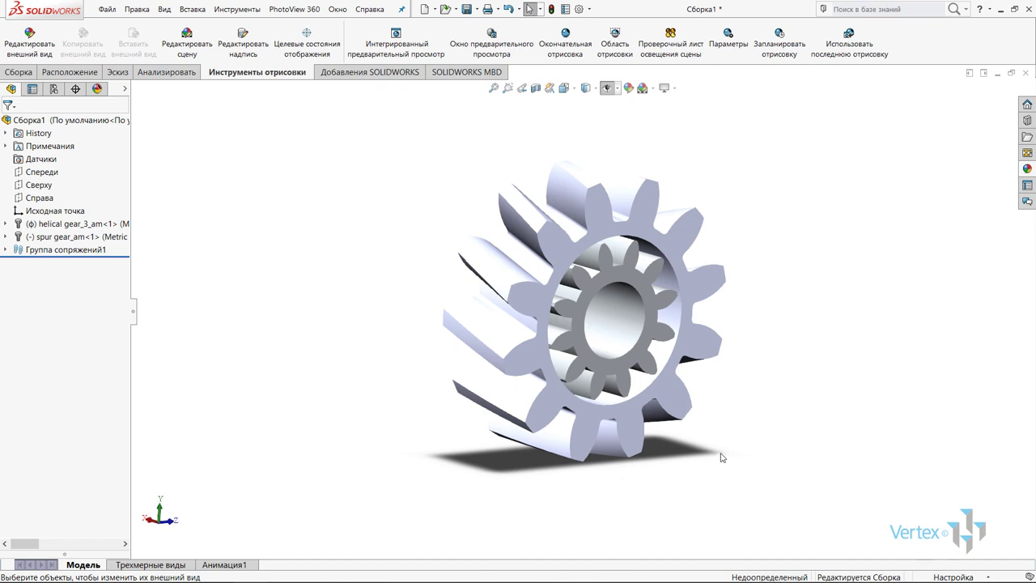
# Step: Drop the 'Фон - Студия' basic scene onto the model for a grey gradient backdrop
pyautogui.click(1027, 170)
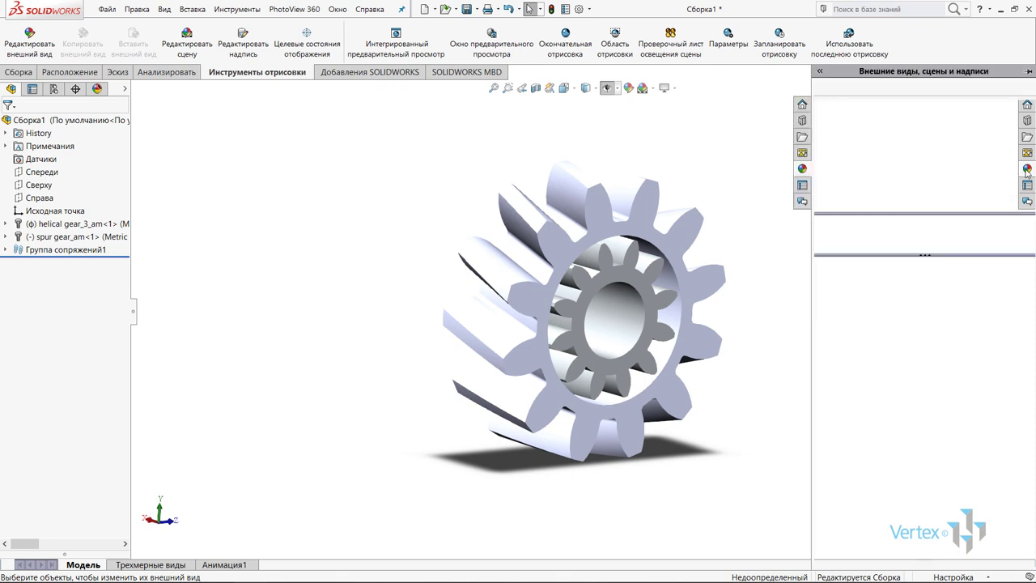
pyautogui.click(822, 106)
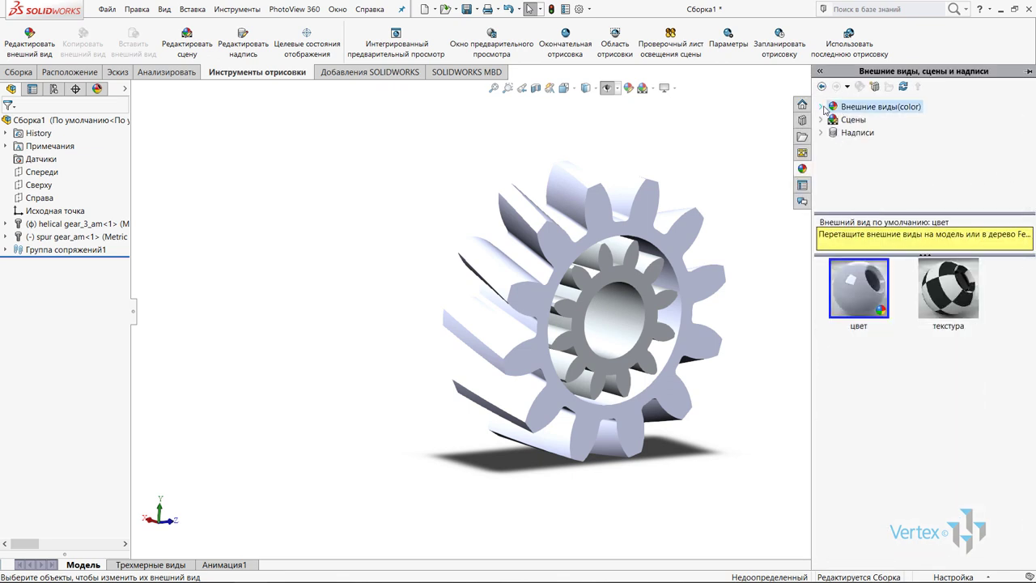
pyautogui.click(821, 120)
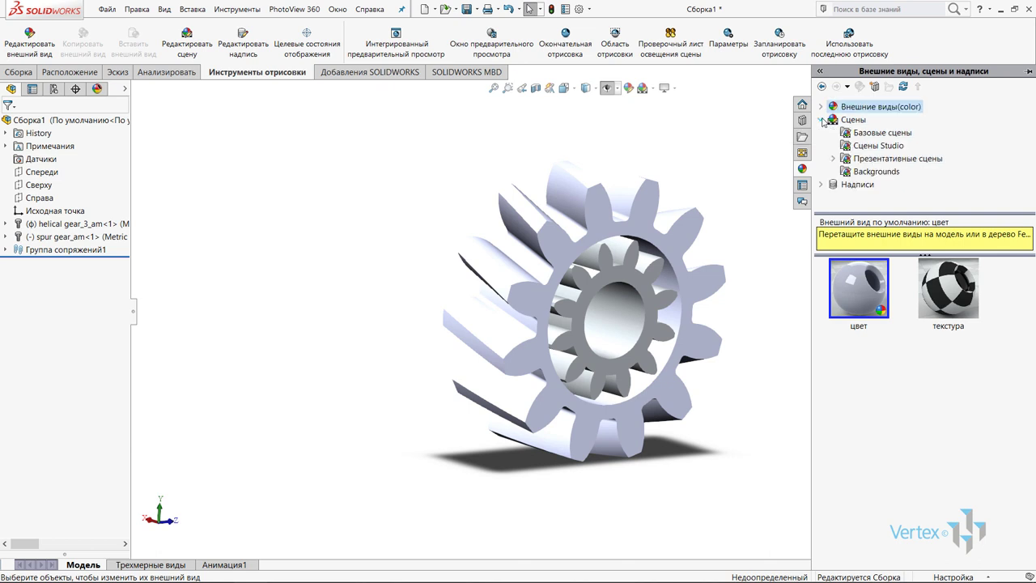
pyautogui.click(872, 133)
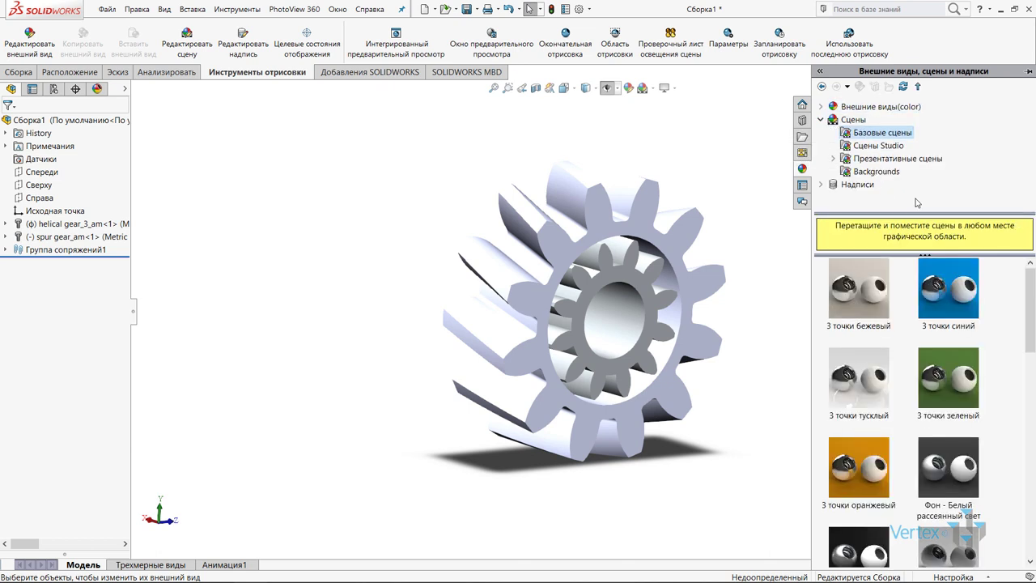
pyautogui.scroll(-3, 972, 363)
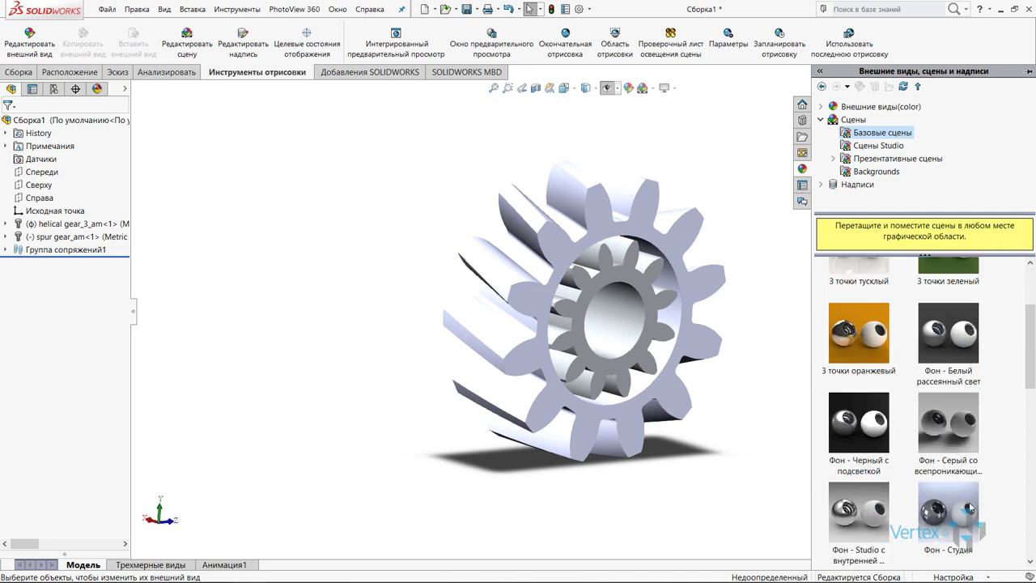
pyautogui.moveTo(972, 525); pyautogui.dragTo(413, 302)
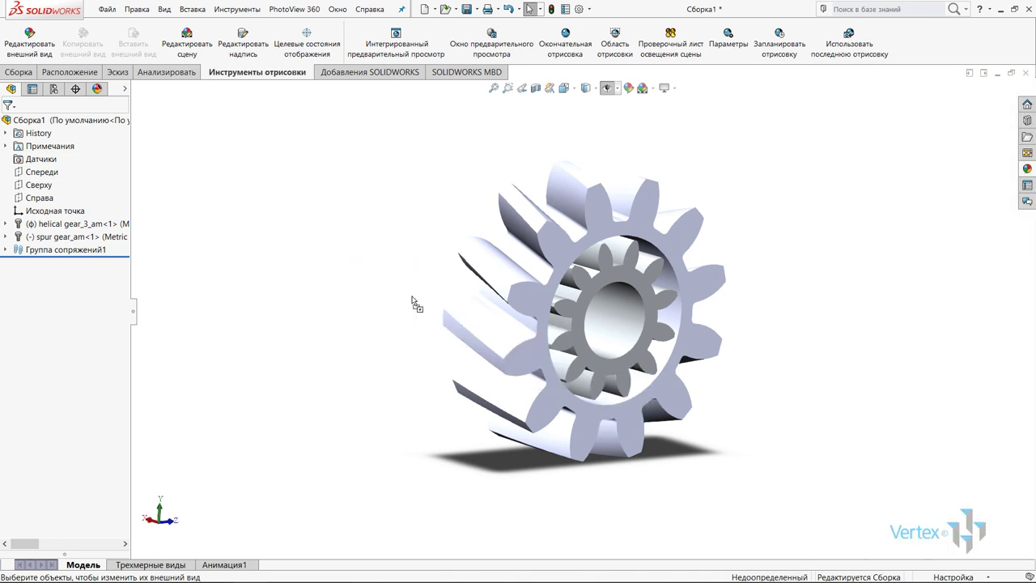
pyautogui.moveTo(413, 301); pyautogui.dragTo(411, 298)
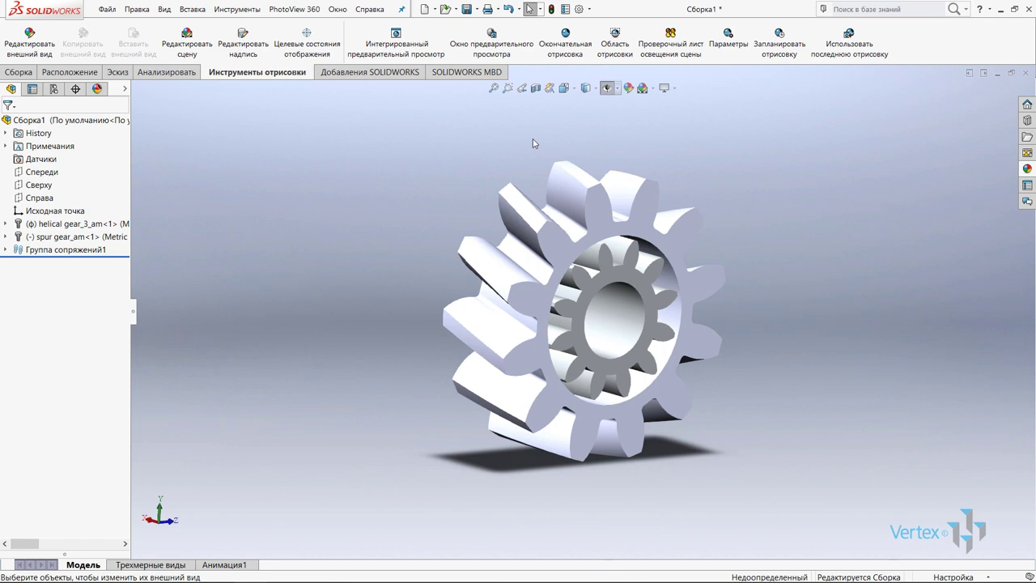
# Step: Add a camera from the live preview and drag it closer to the gear
pyautogui.click(496, 34)
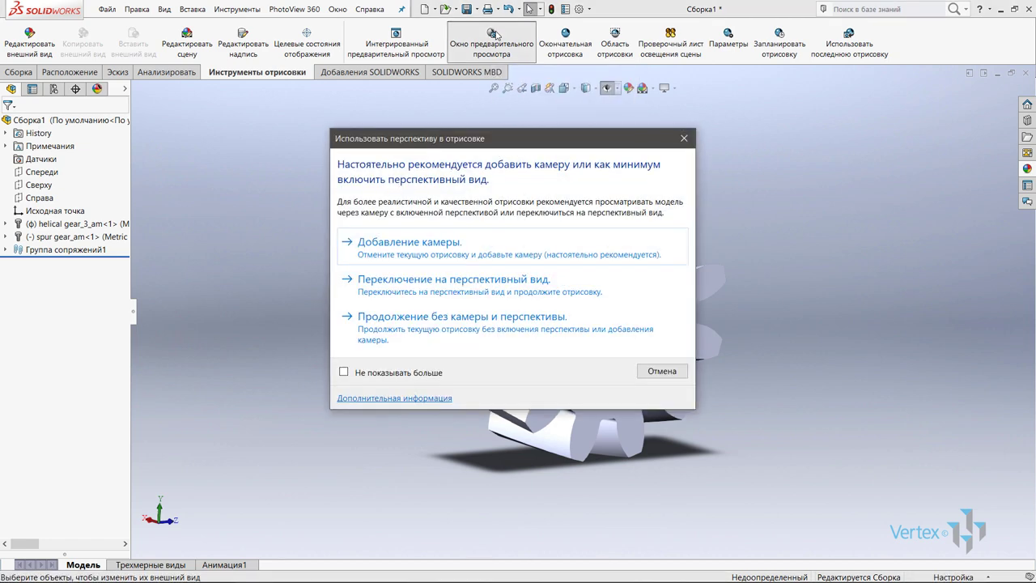
pyautogui.click(456, 247)
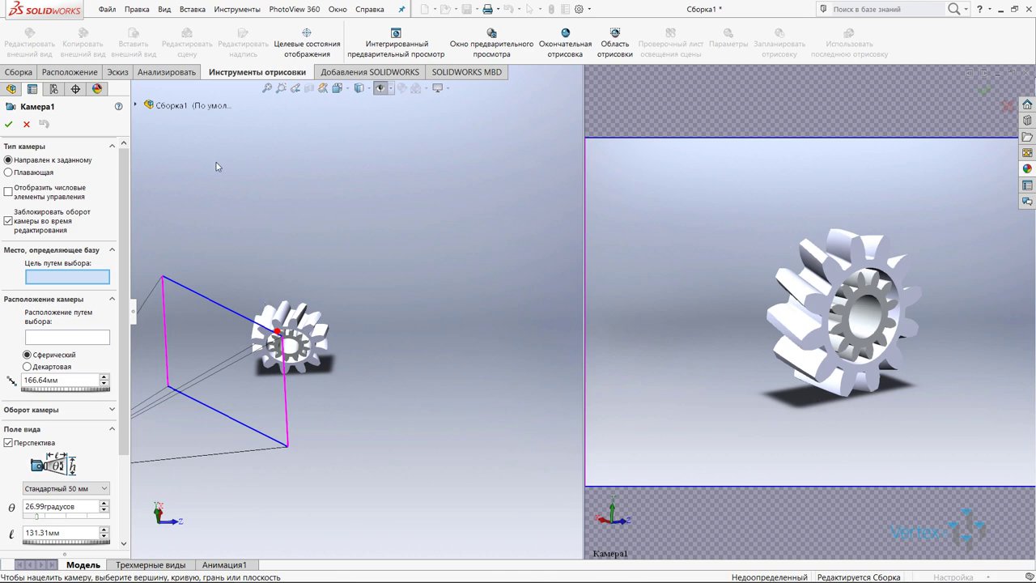
pyautogui.scroll(1, 296, 348)
pyautogui.scroll(2, 296, 348)
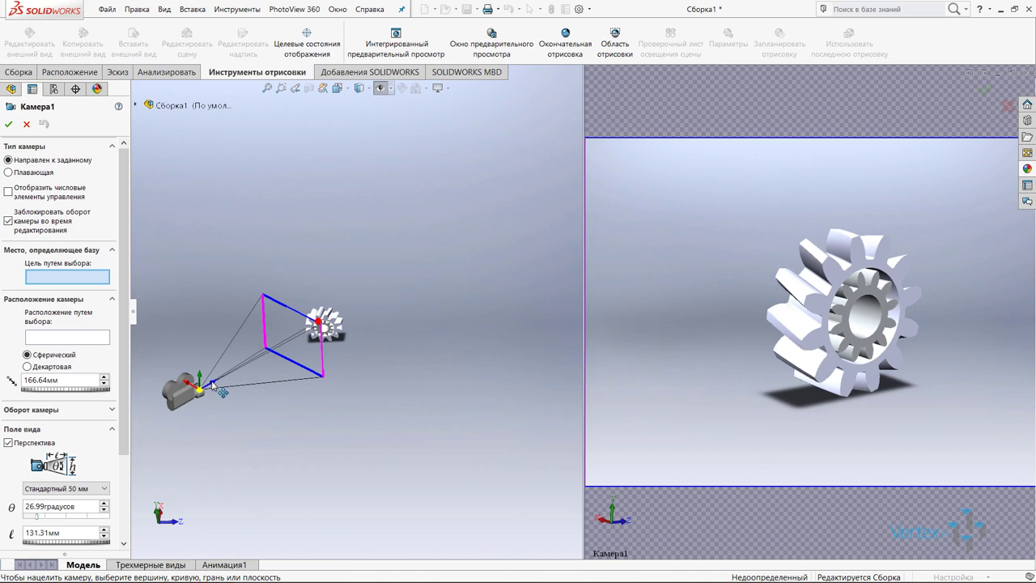
pyautogui.moveTo(213, 385); pyautogui.dragTo(257, 358)
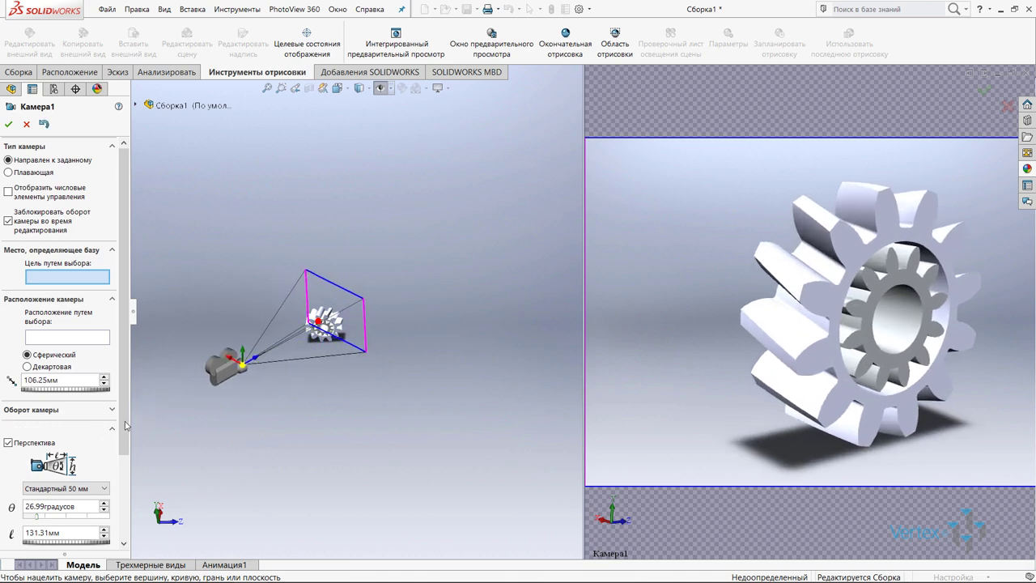
pyautogui.scroll(-3, 123, 515)
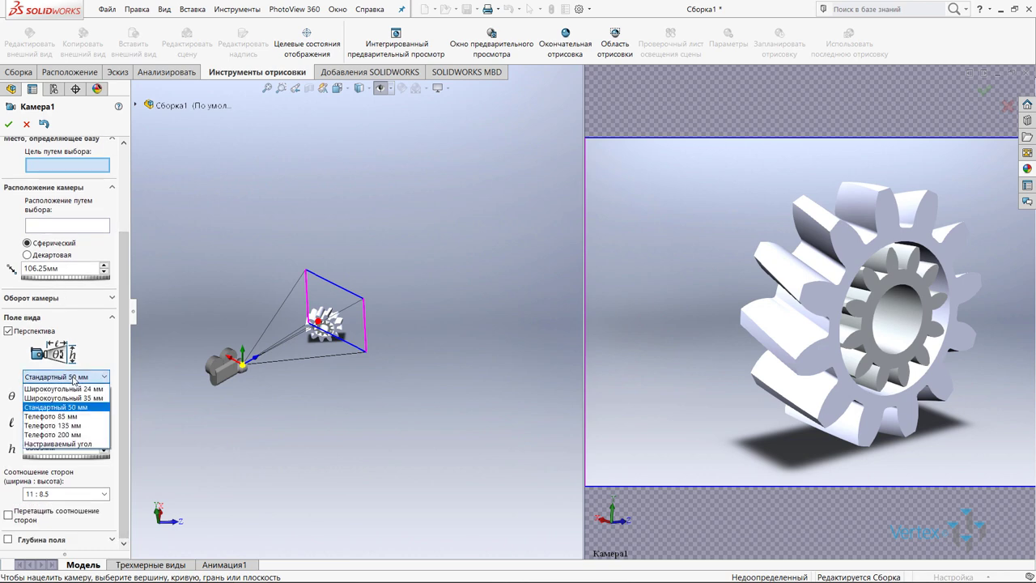
# Step: Set Камера1's aspect ratio to 16 : 9 and confirm the camera
pyautogui.click(72, 380)
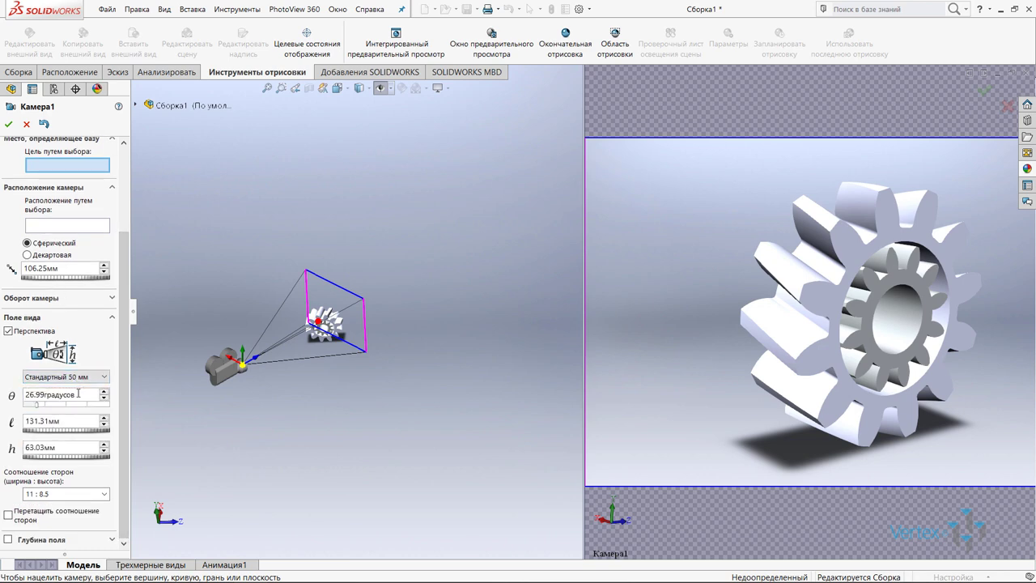
pyautogui.moveTo(79, 395); pyautogui.dragTo(25, 394)
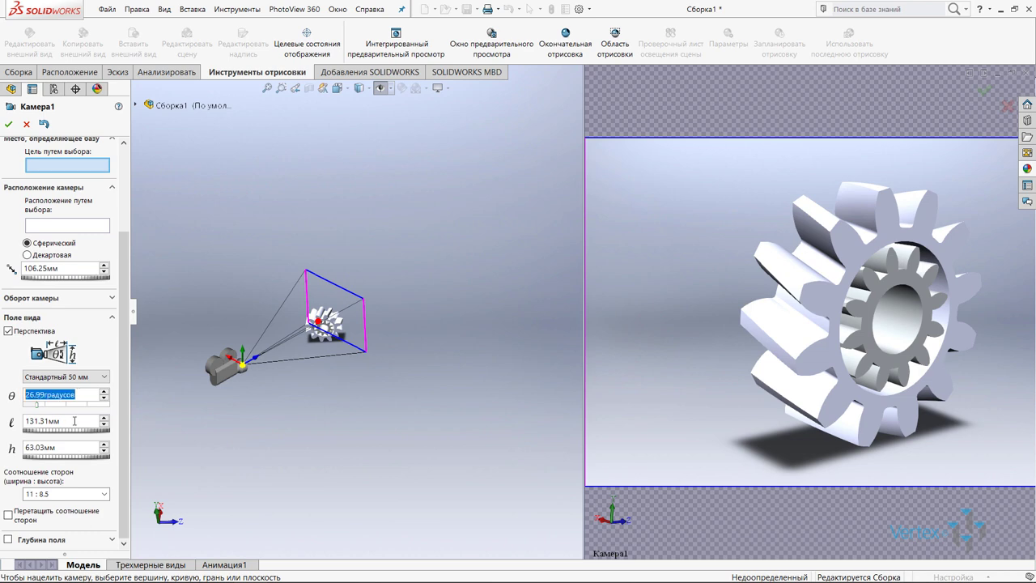
pyautogui.moveTo(74, 421); pyautogui.dragTo(23, 419)
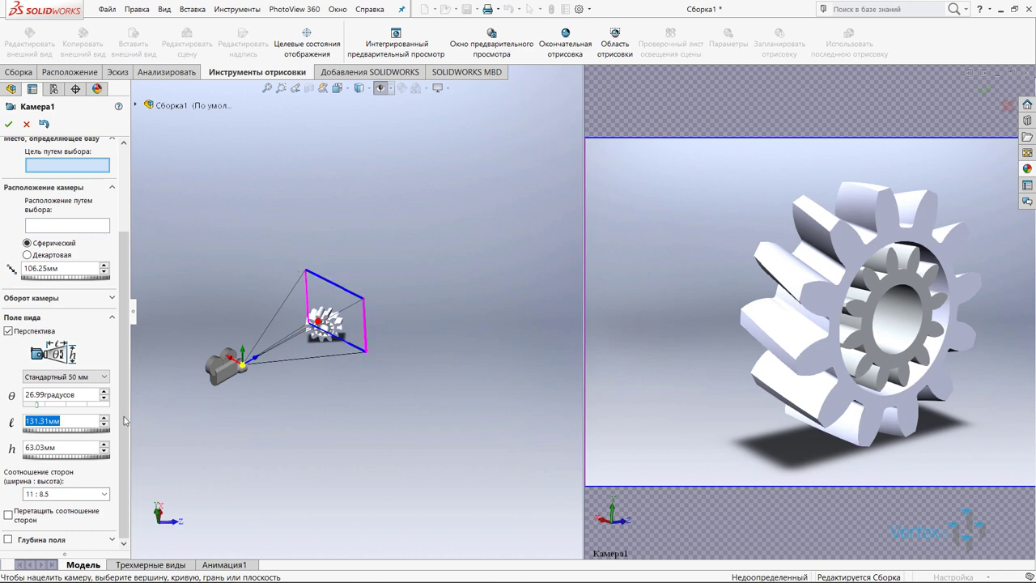
pyautogui.click(17, 444)
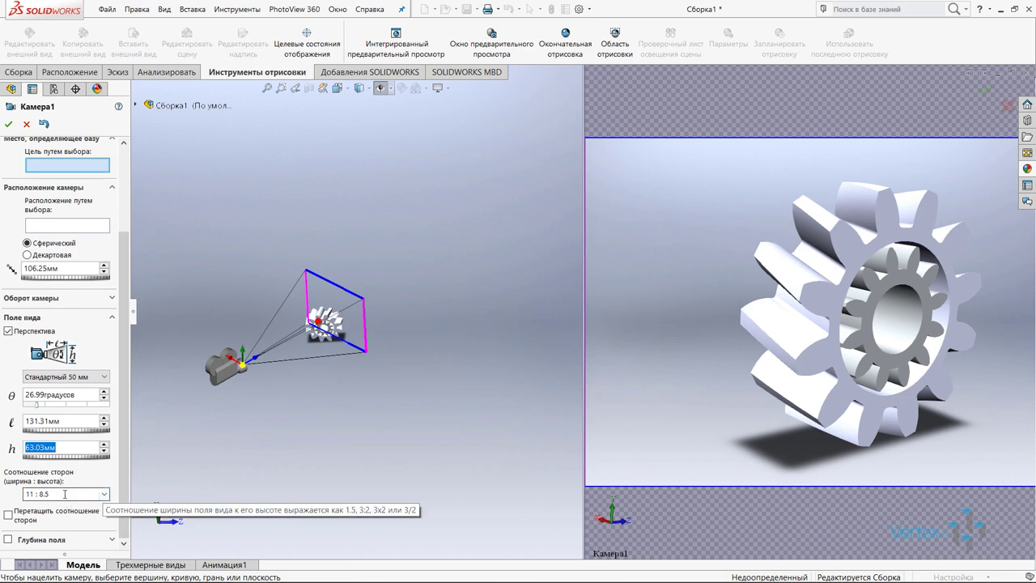
pyautogui.click(66, 495)
pyautogui.click(104, 494)
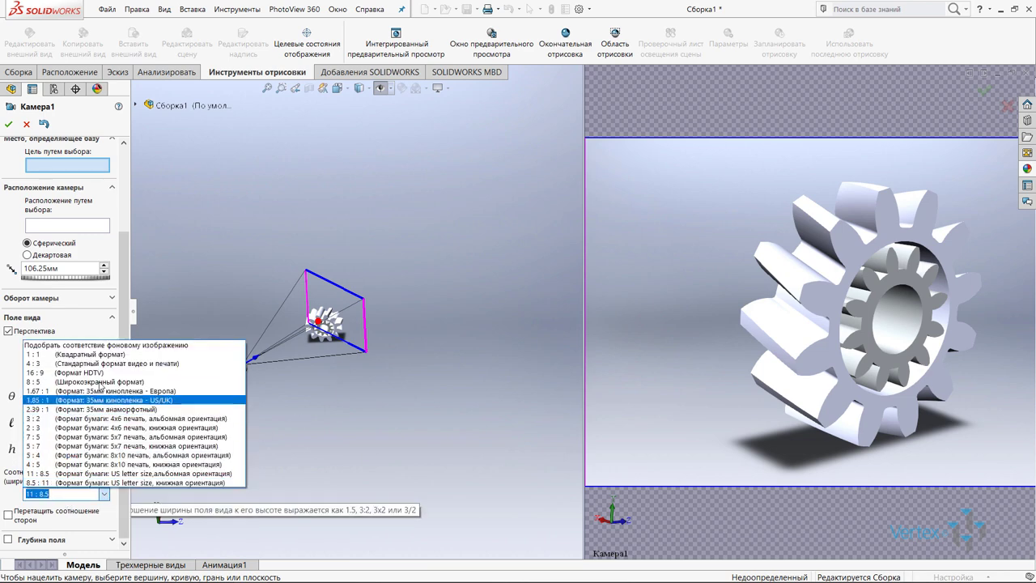
pyautogui.click(101, 374)
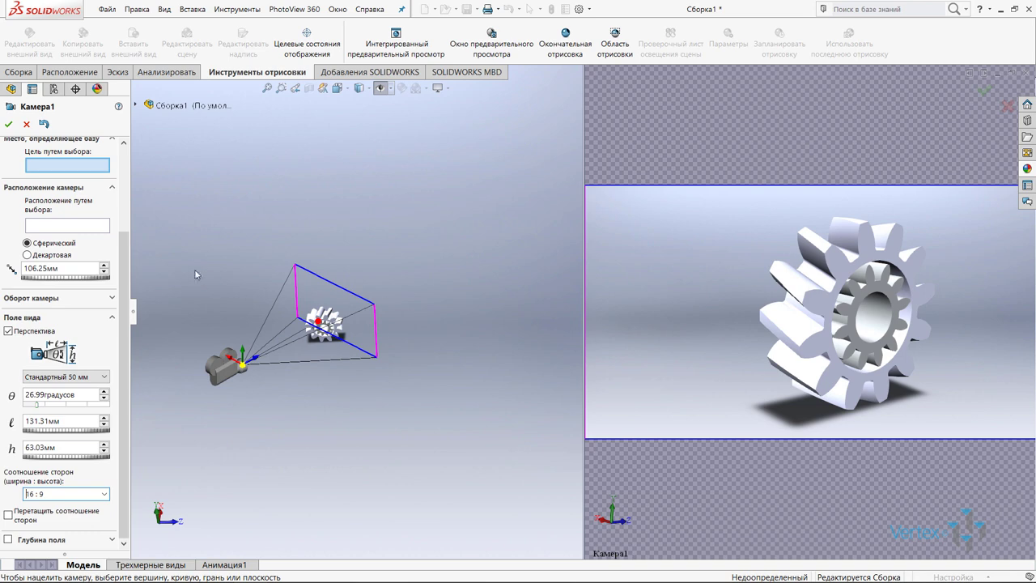
pyautogui.click(8, 124)
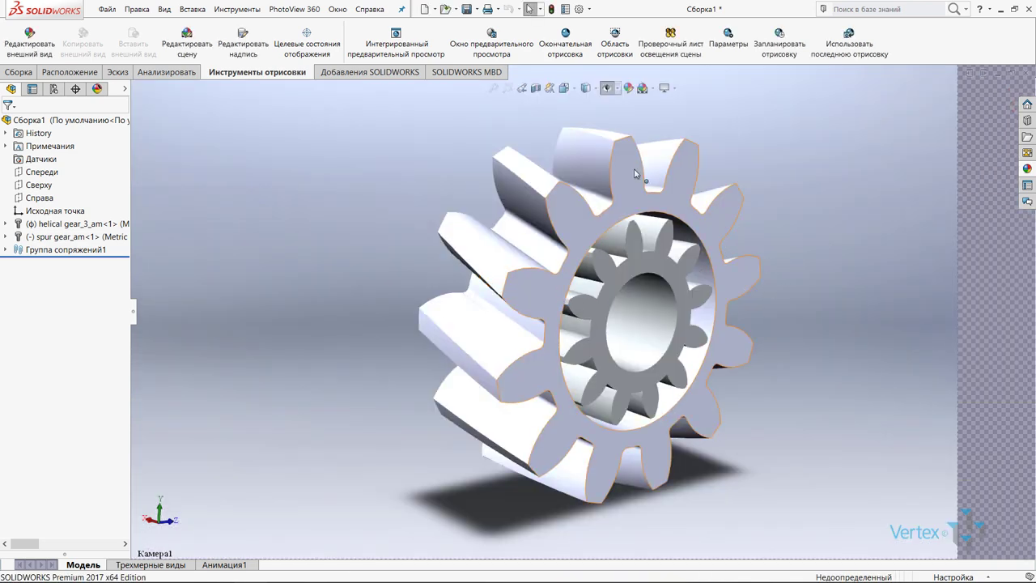
# Step: Run the 1920 x 1080 final render, inspect it at 100% zoom, then close it
pyautogui.click(576, 49)
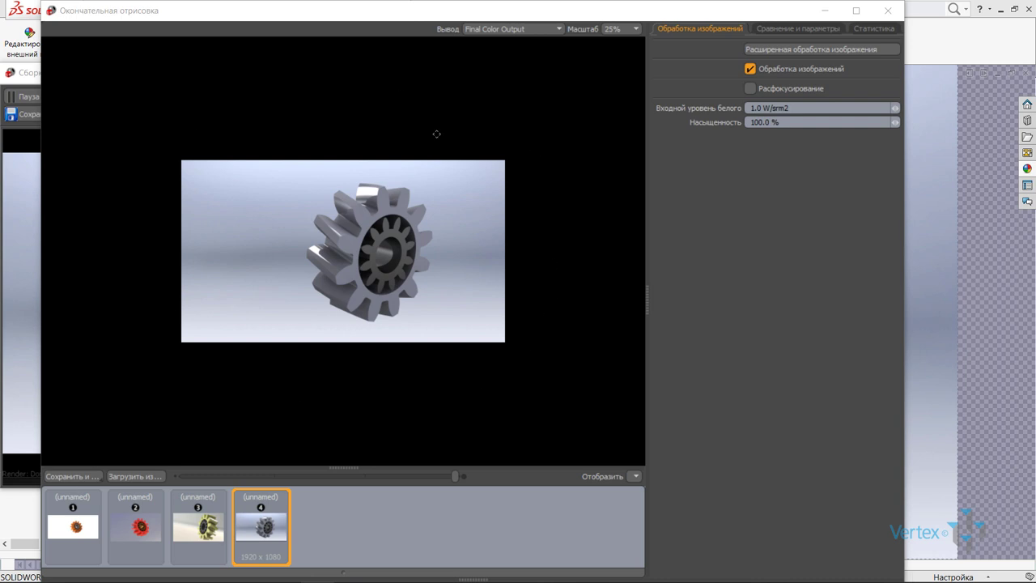
pyautogui.click(624, 29)
pyautogui.click(382, 234)
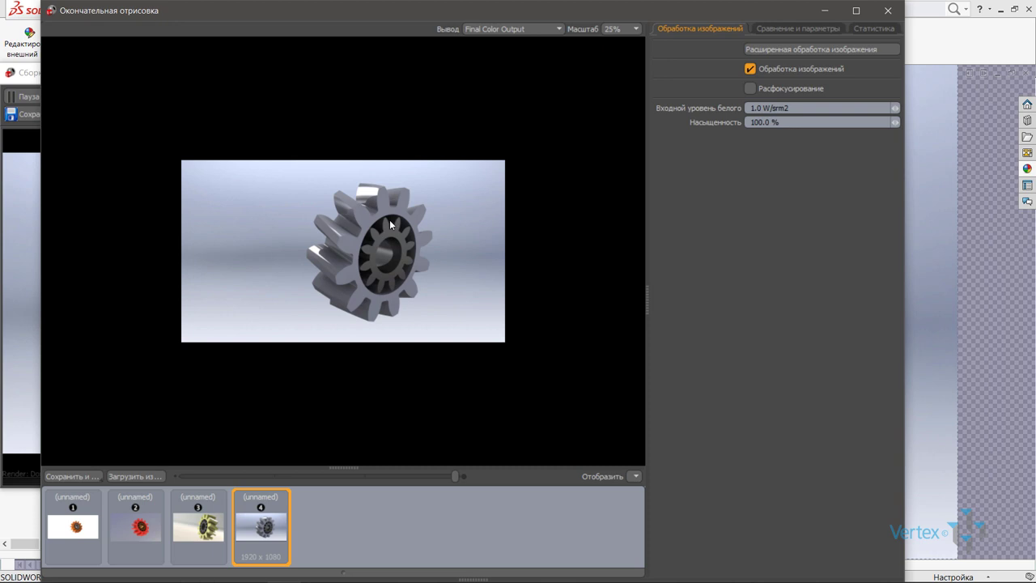
pyautogui.scroll(3, 390, 225)
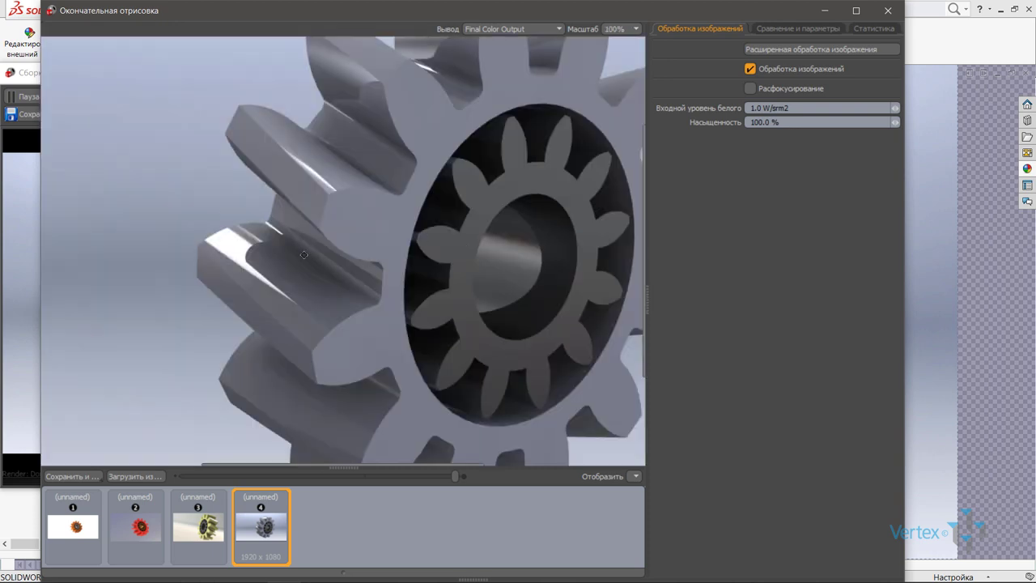
pyautogui.hscroll(2, 304, 255)
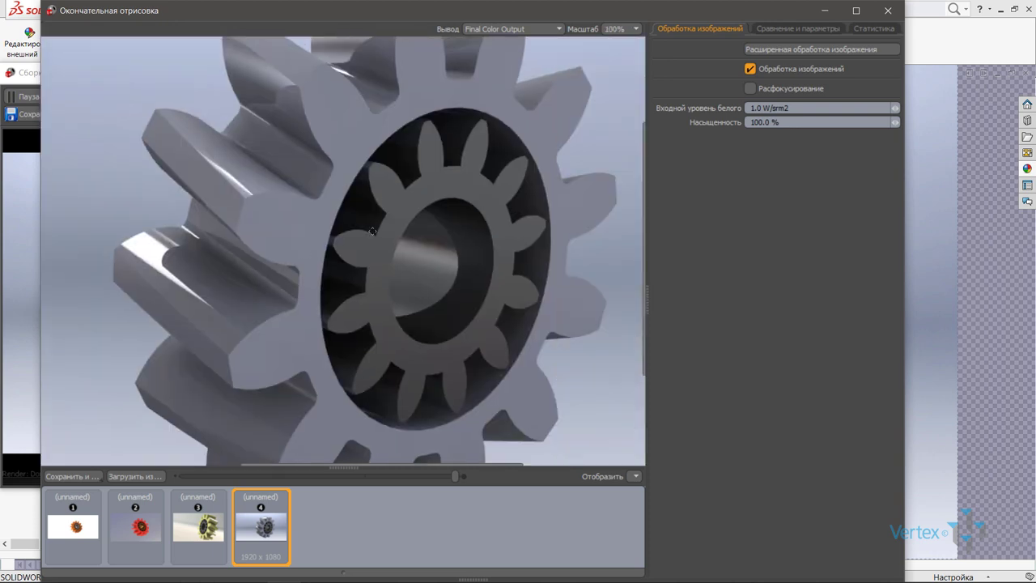
pyautogui.hscroll(2, 370, 247)
pyautogui.scroll(2, 373, 240)
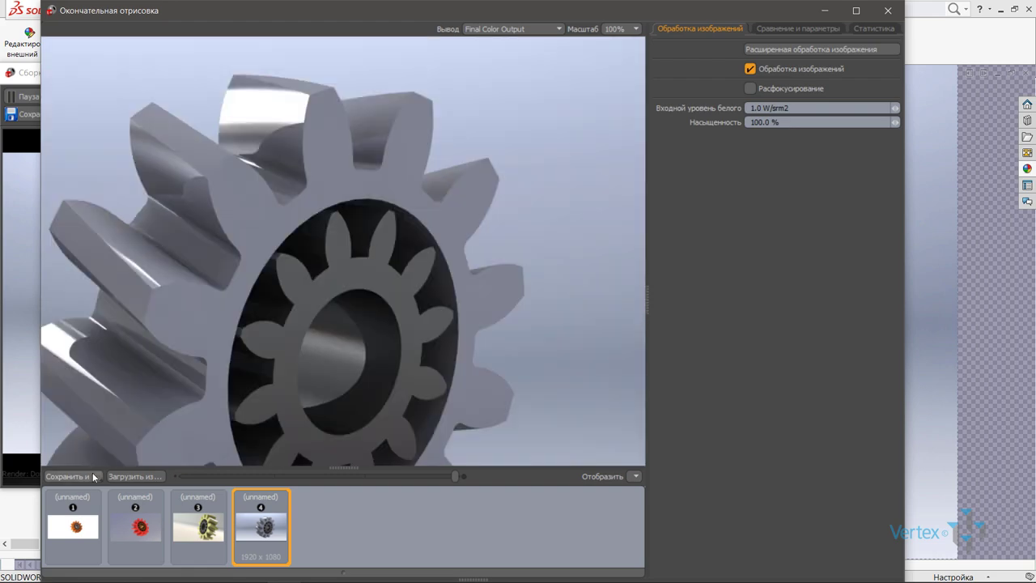
pyautogui.click(886, 11)
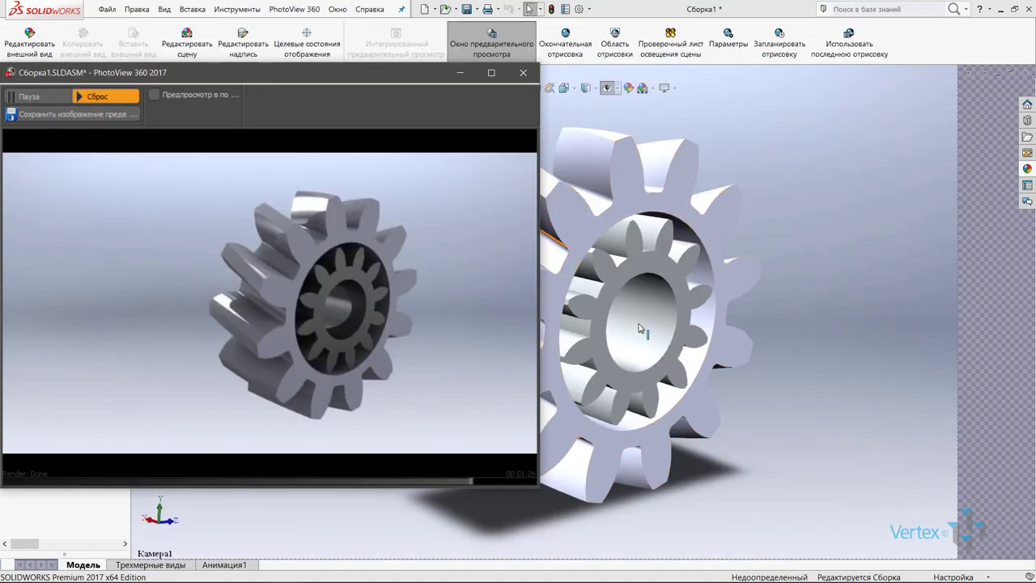
# Step: Refresh the PhotoView 360 preview and bring up the appearances and scenes library
pyautogui.click(807, 339)
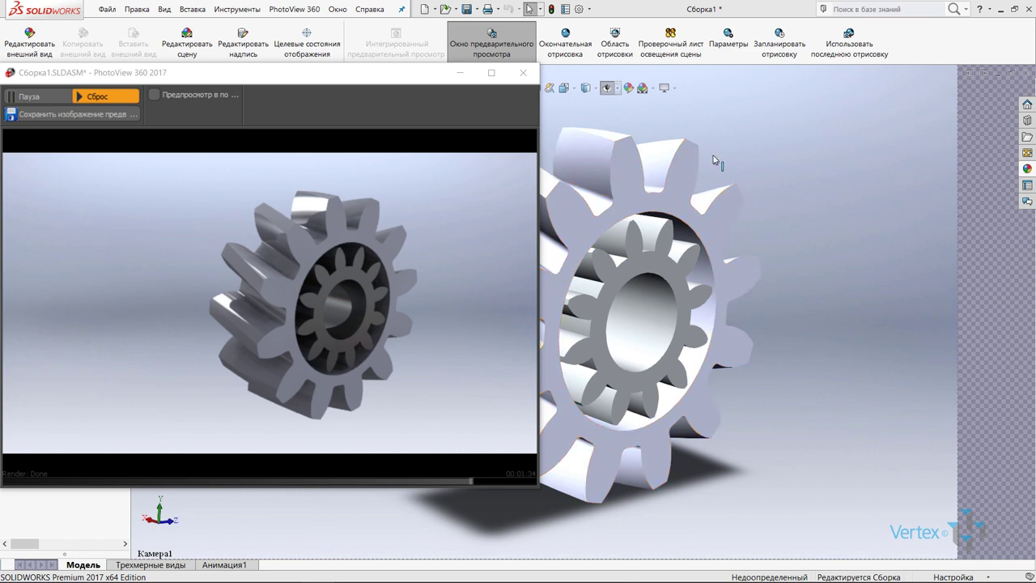
pyautogui.click(1028, 169)
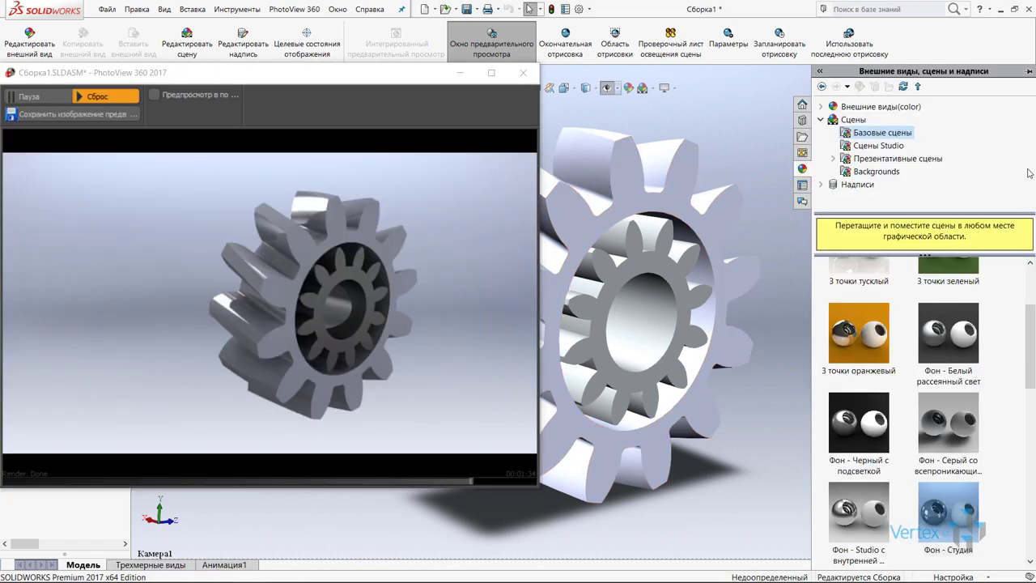
# Step: Apply a Metal > Chrome appearance to the outer helical gear body, then close the preview window
pyautogui.click(821, 107)
pyautogui.click(867, 132)
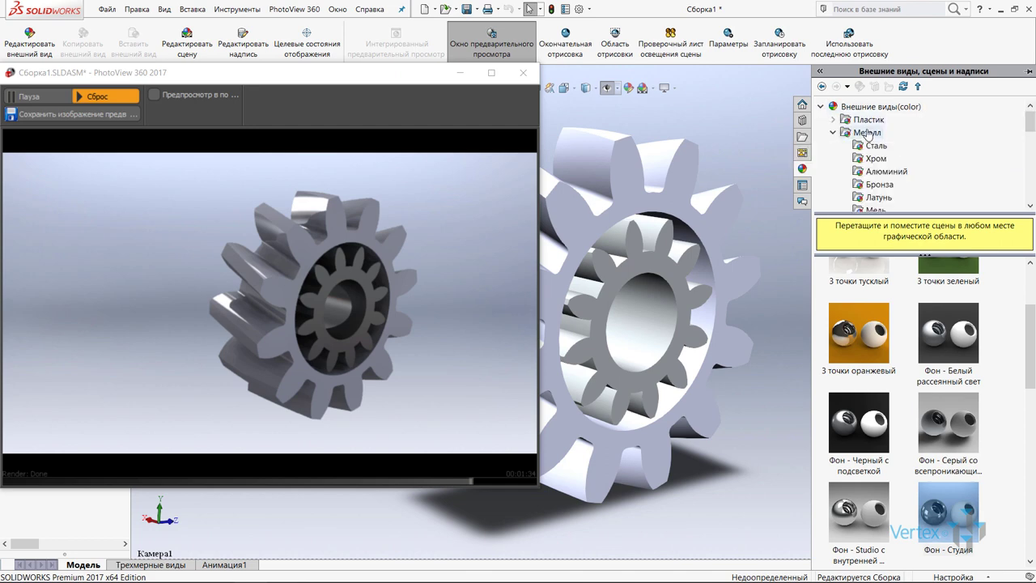
pyautogui.click(874, 158)
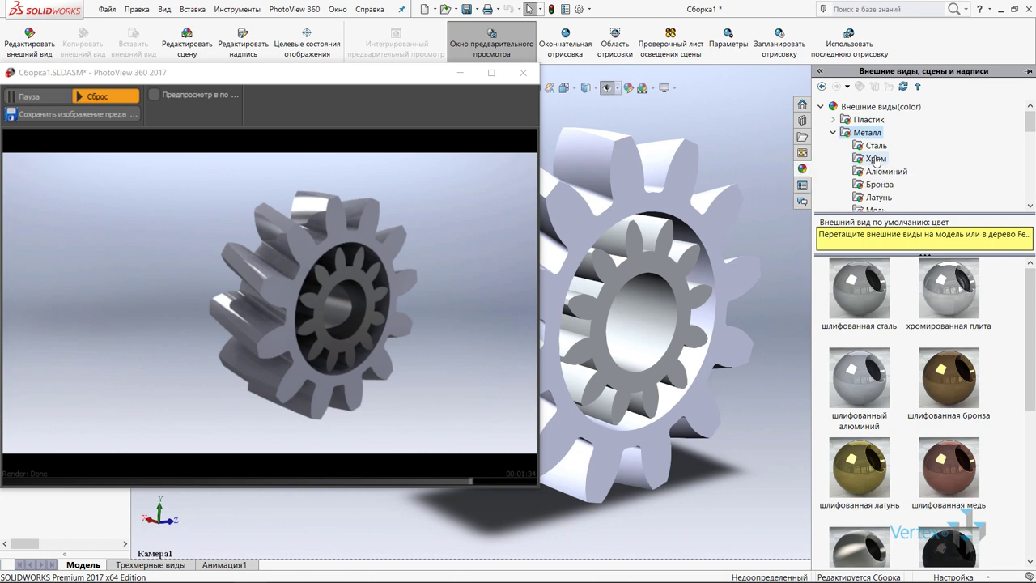
pyautogui.moveTo(859, 295); pyautogui.dragTo(687, 191)
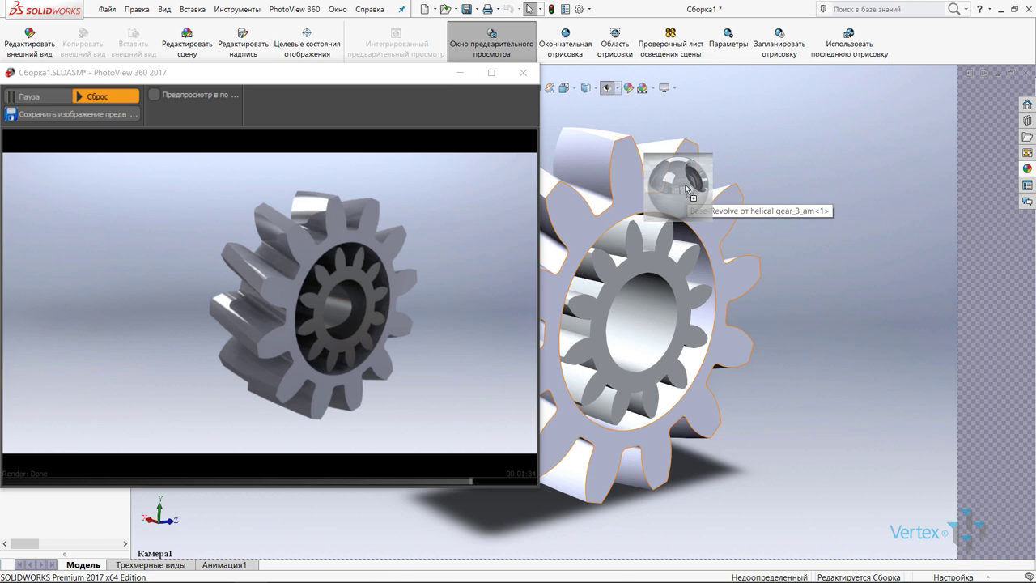
pyautogui.moveTo(686, 191); pyautogui.dragTo(687, 193)
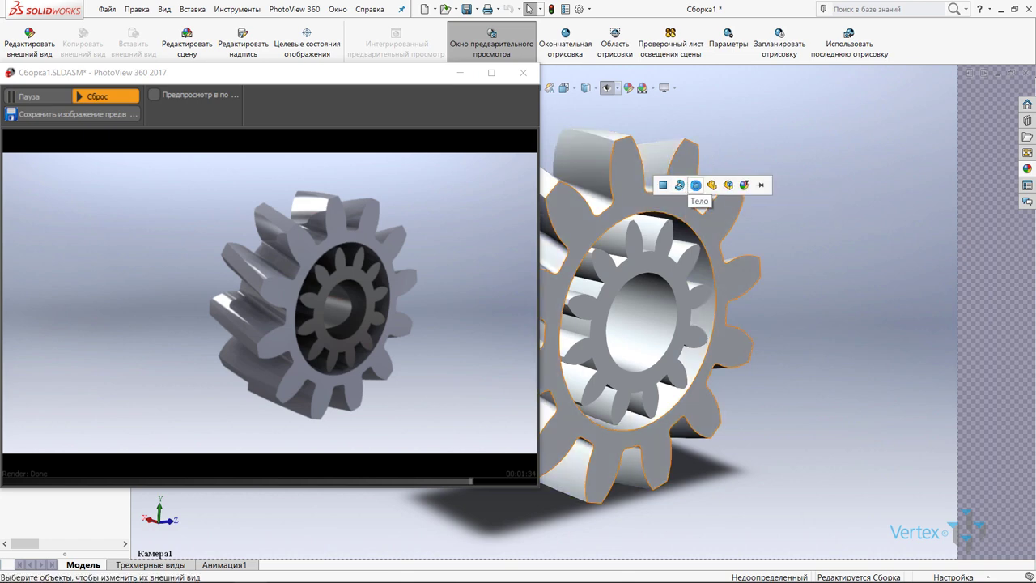
pyautogui.click(696, 185)
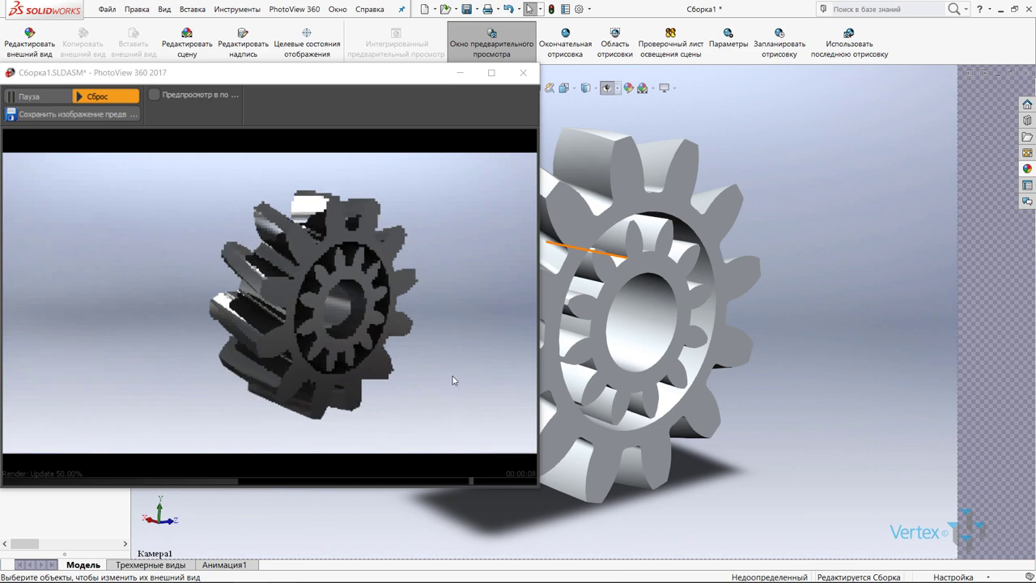
pyautogui.click(524, 80)
pyautogui.click(524, 79)
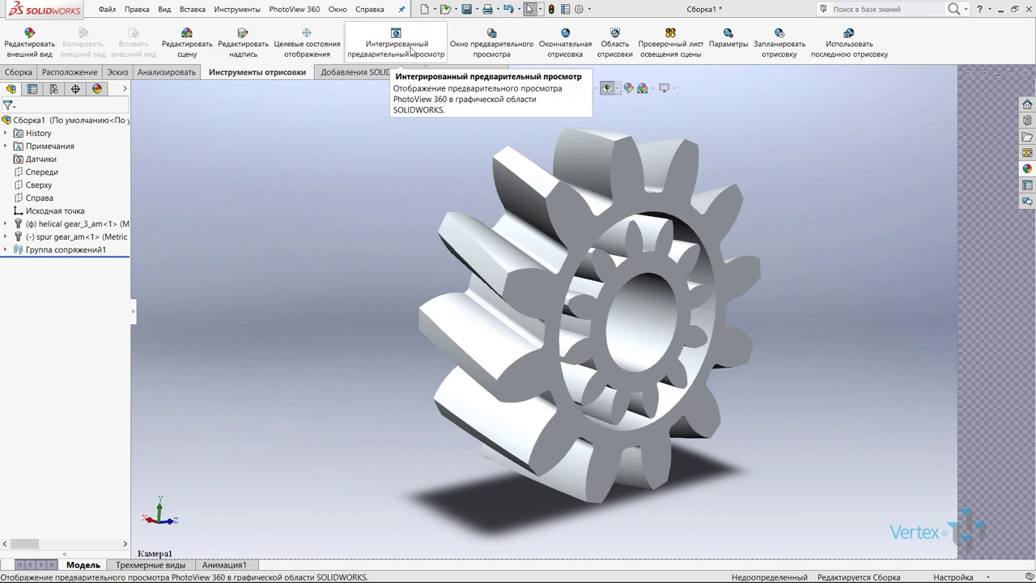
# Step: Turn the Integrated Preview live render on, then off again
pyautogui.click(412, 50)
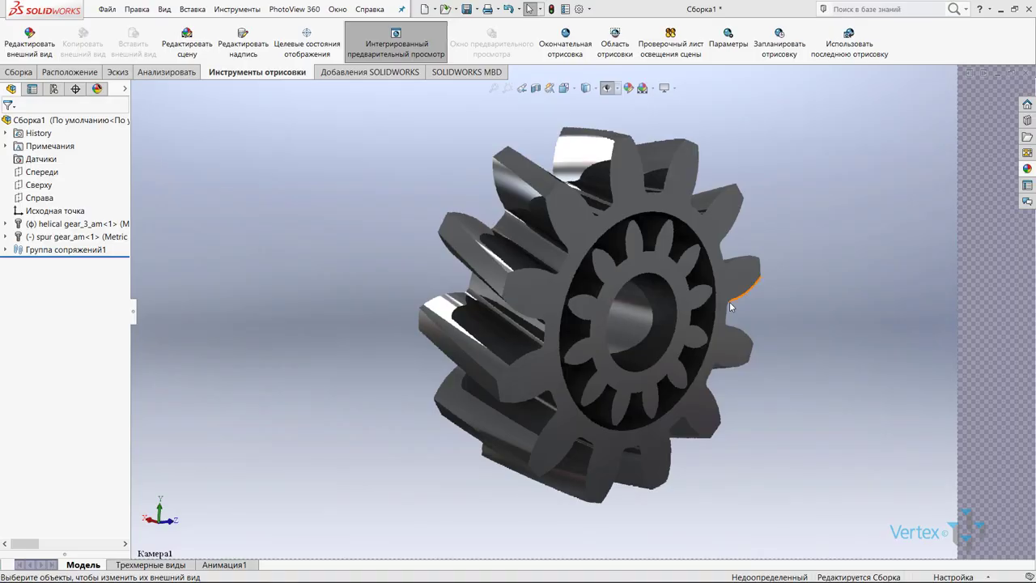
pyautogui.click(395, 35)
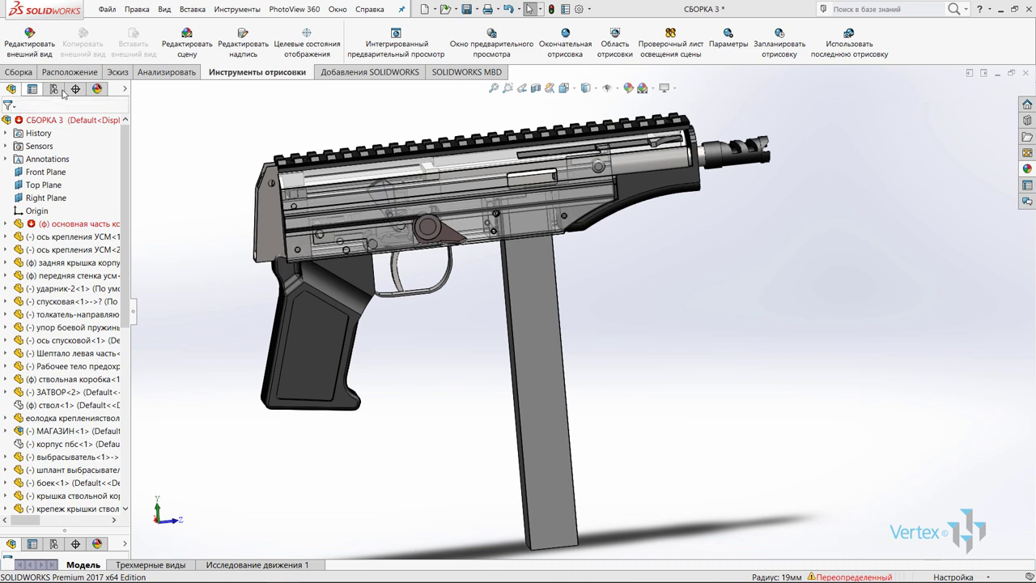
# Step: In the DisplayManager, keep hierarchical sorting and expand the Деталь and Тела appearance lists
pyautogui.click(96, 89)
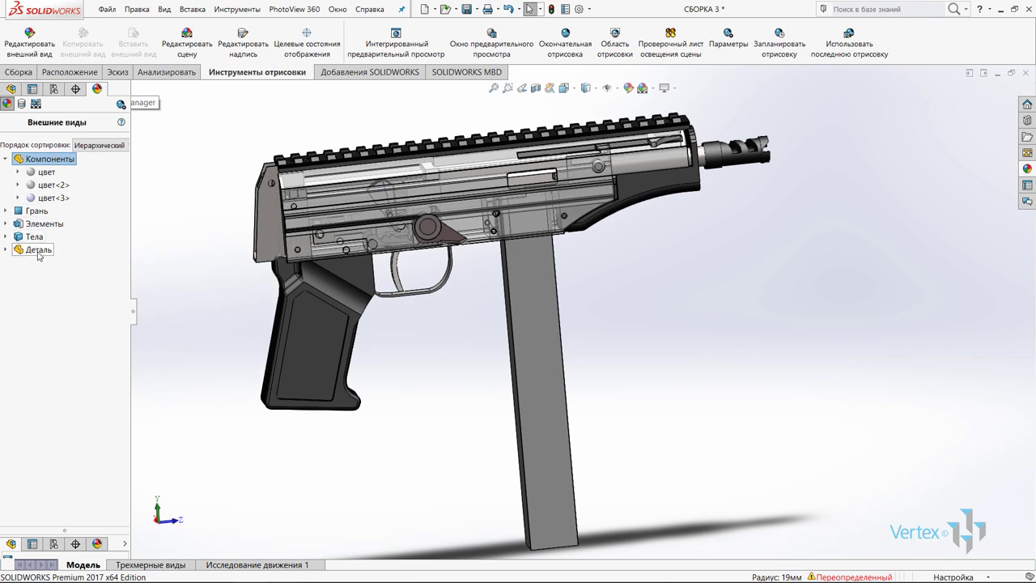
pyautogui.click(6, 250)
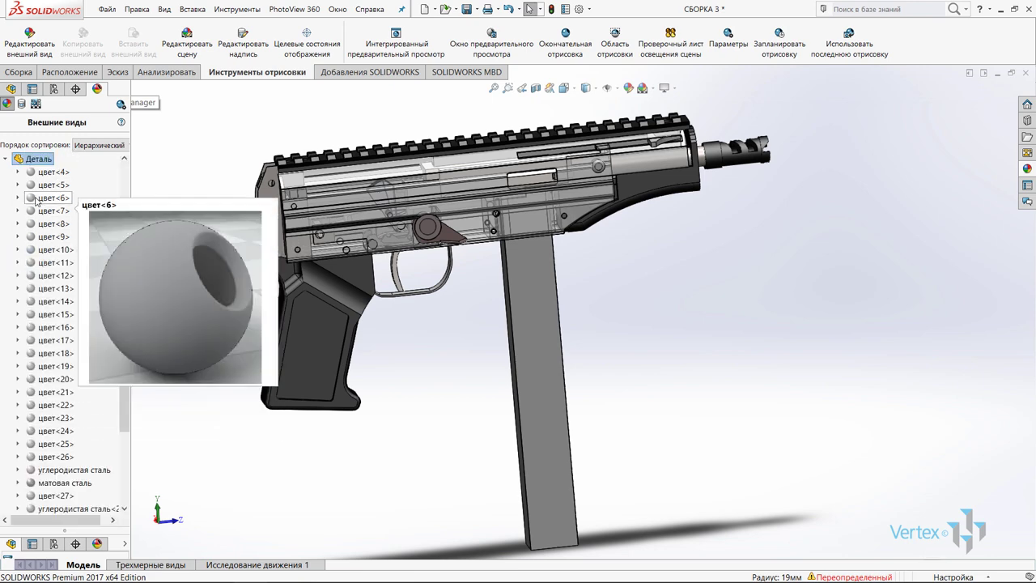
pyautogui.click(50, 289)
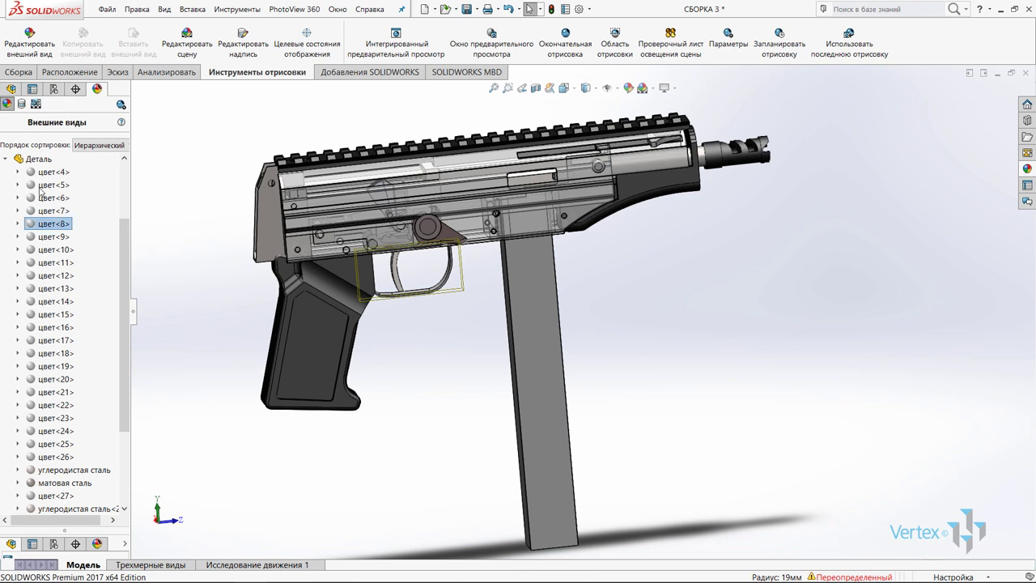
pyautogui.click(7, 159)
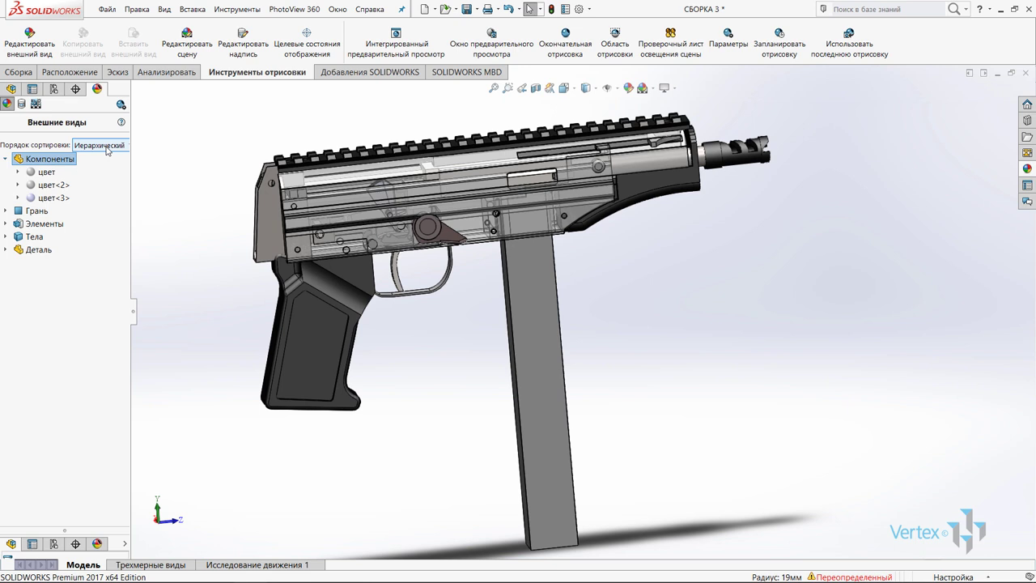
pyautogui.click(107, 150)
pyautogui.click(108, 151)
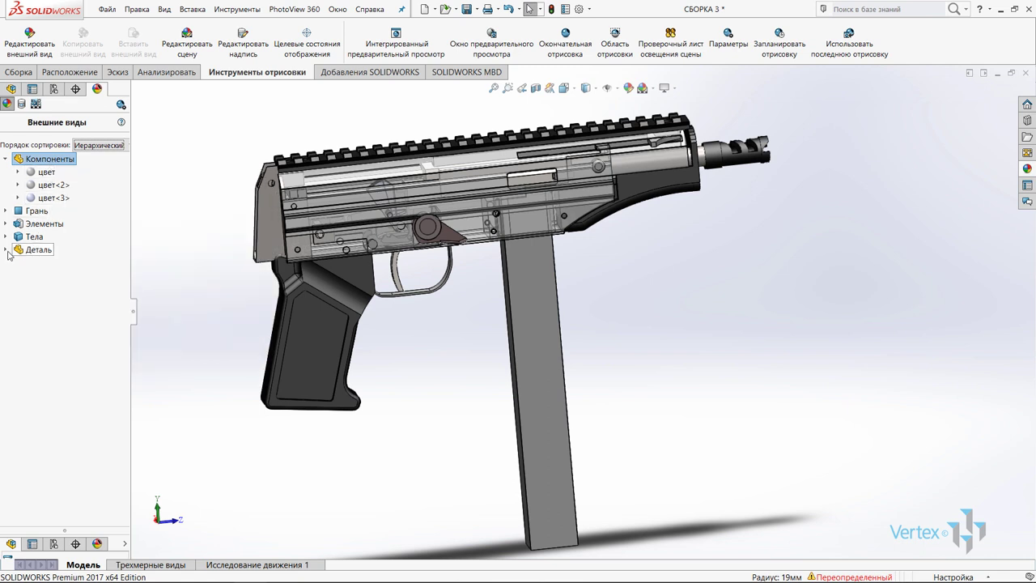
pyautogui.click(7, 250)
pyautogui.click(8, 250)
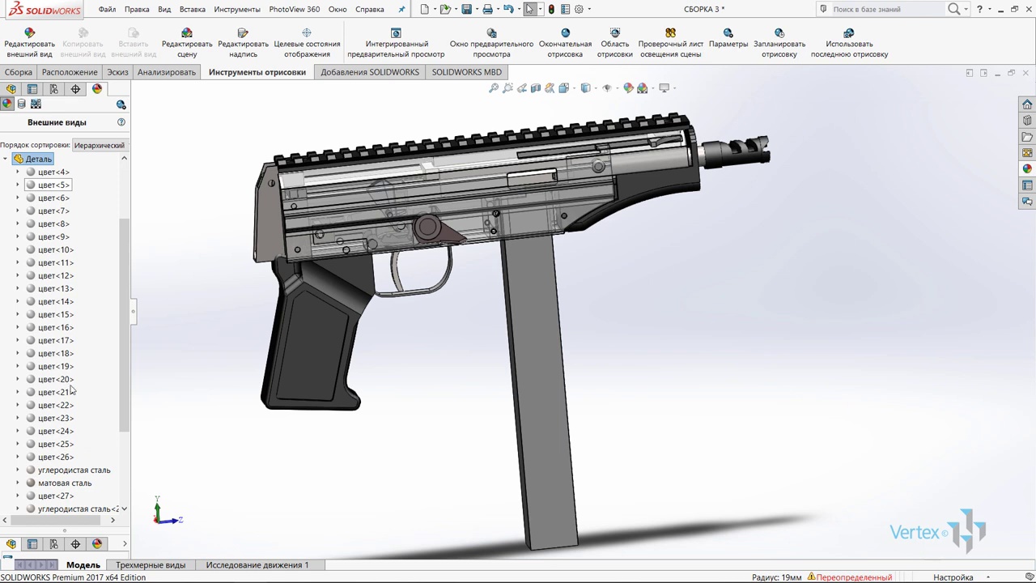
pyautogui.moveTo(124, 217); pyautogui.dragTo(124, 161)
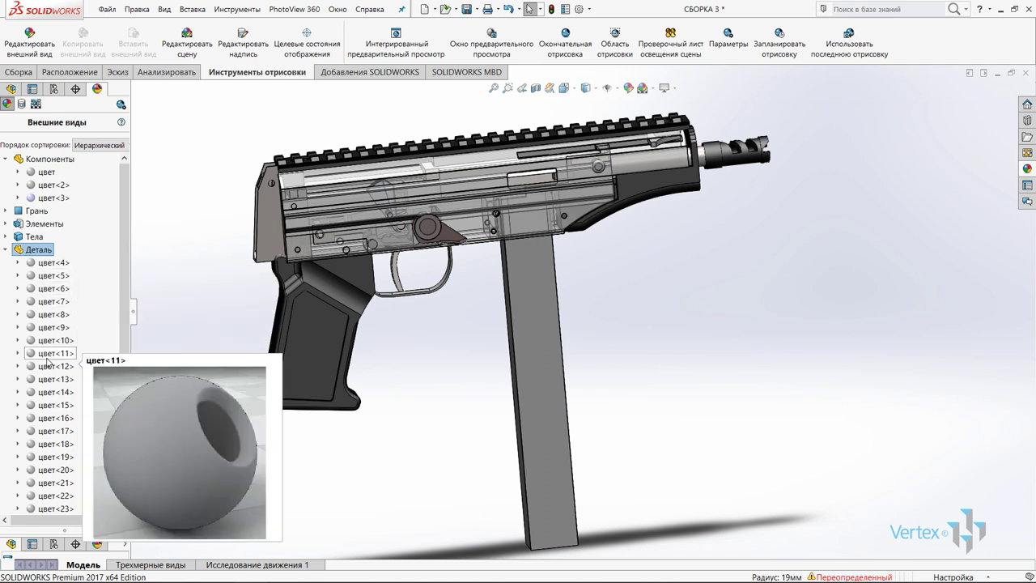
pyautogui.click(7, 237)
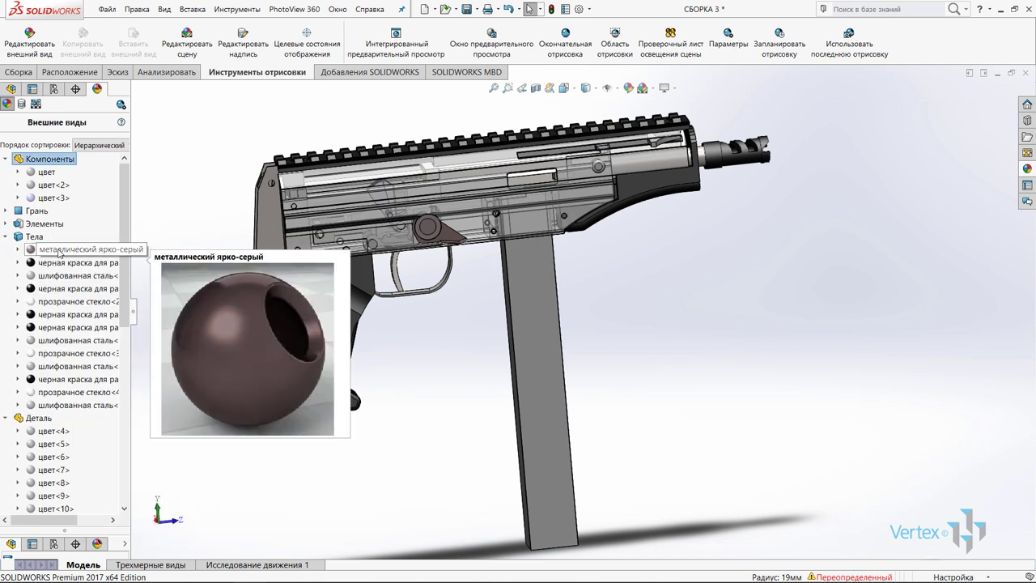
# Step: Remove the металлический ярко-серый appearance and give the front handguard body шлифованная латунь
pyautogui.rightClick(59, 251)
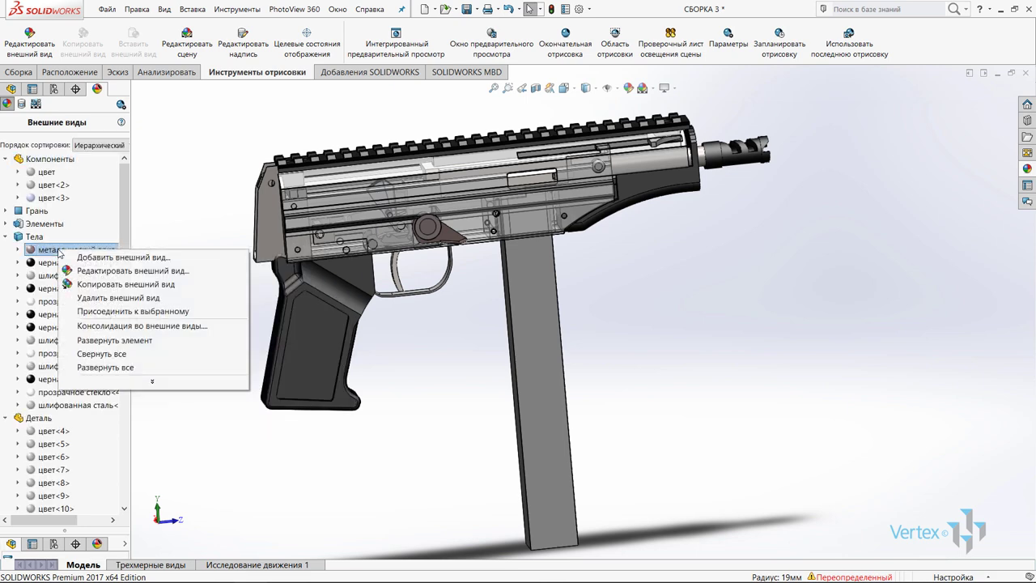
pyautogui.click(138, 297)
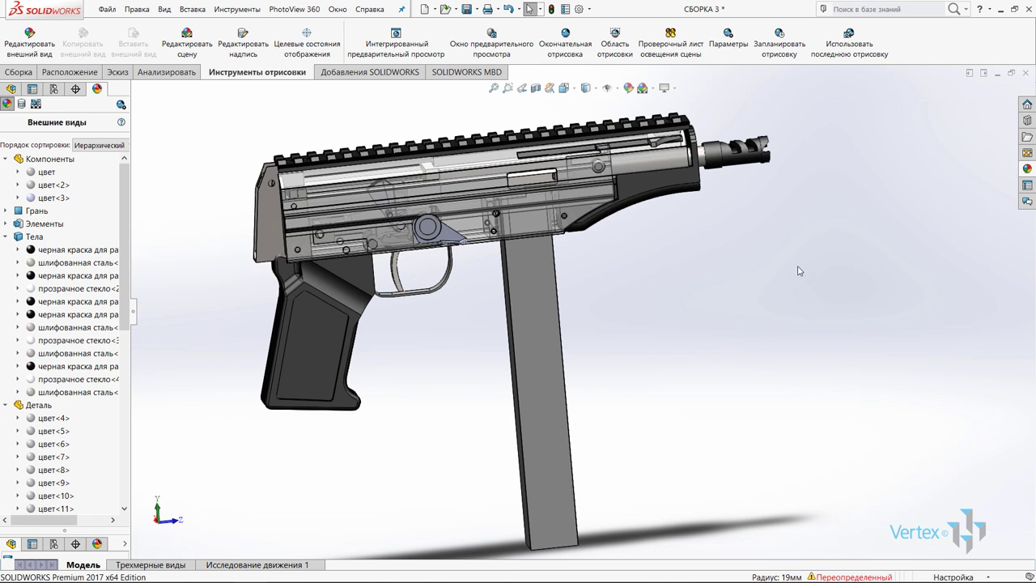
pyautogui.click(660, 188)
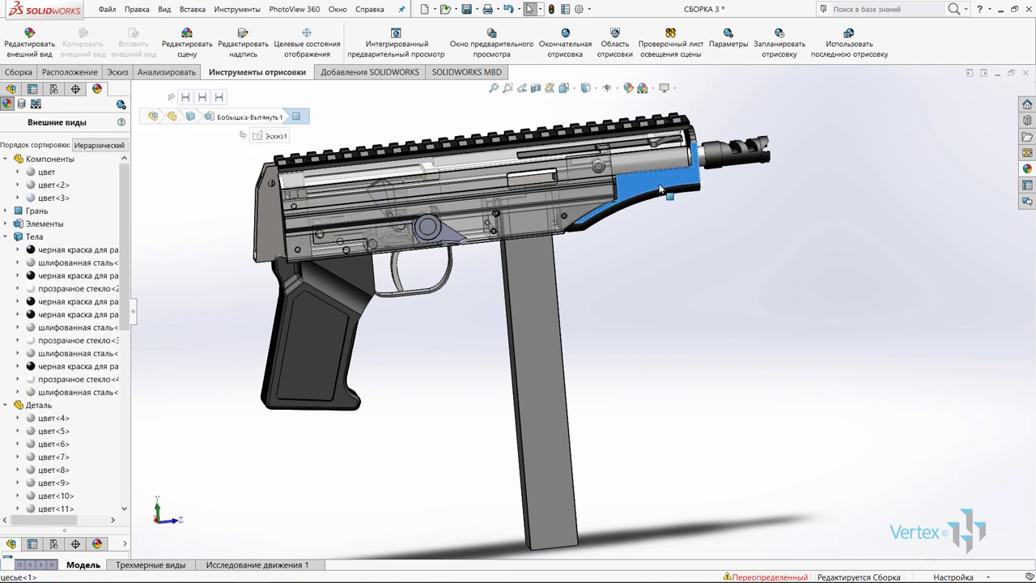
pyautogui.click(1028, 169)
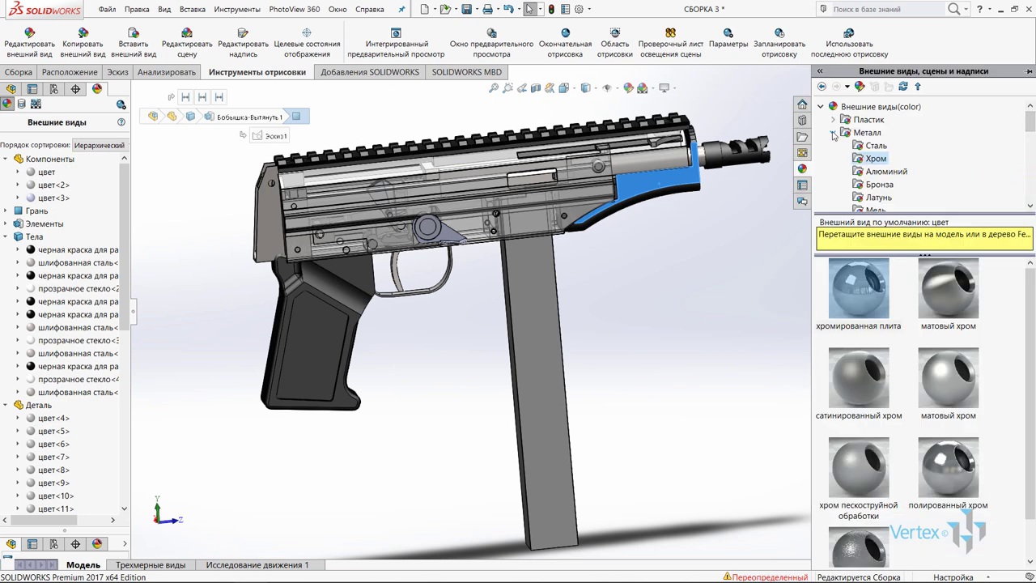
pyautogui.click(833, 134)
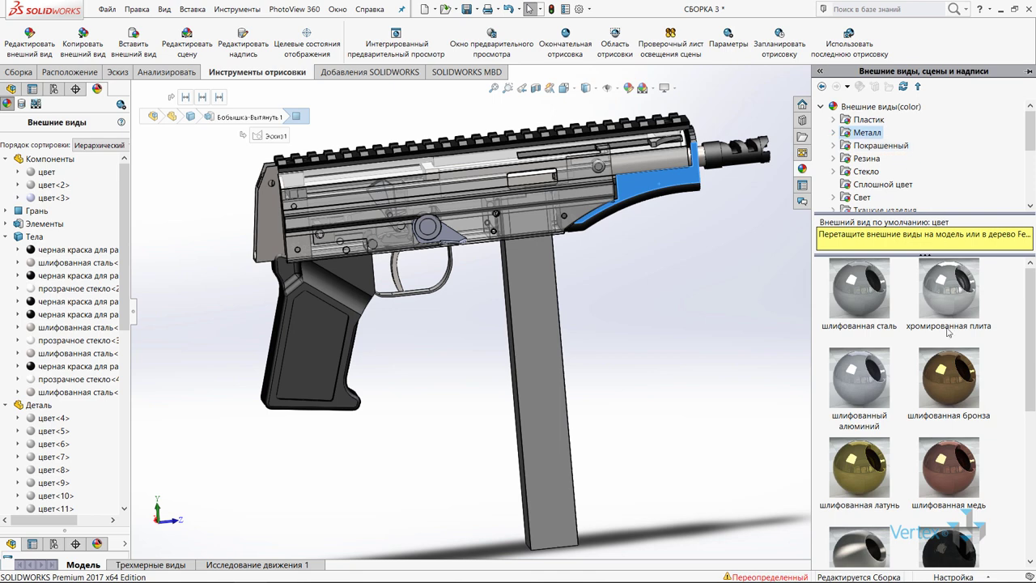
pyautogui.moveTo(863, 477); pyautogui.dragTo(650, 187)
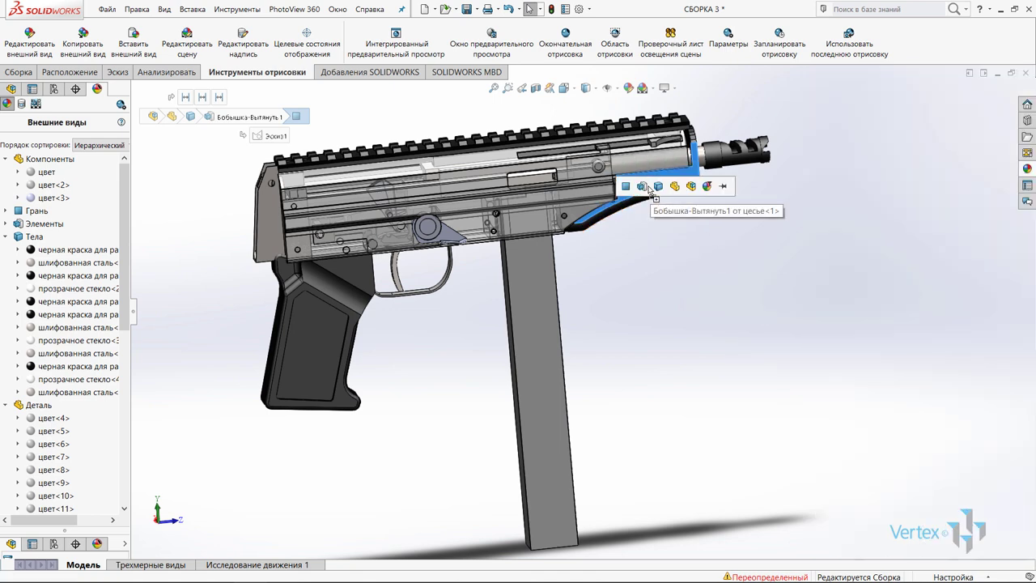
pyautogui.click(657, 187)
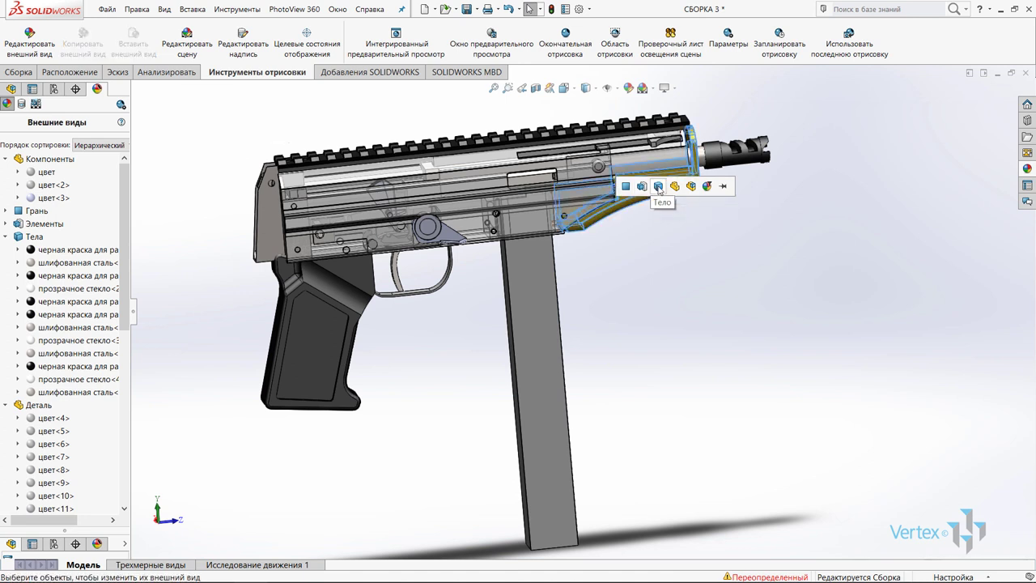
pyautogui.click(658, 187)
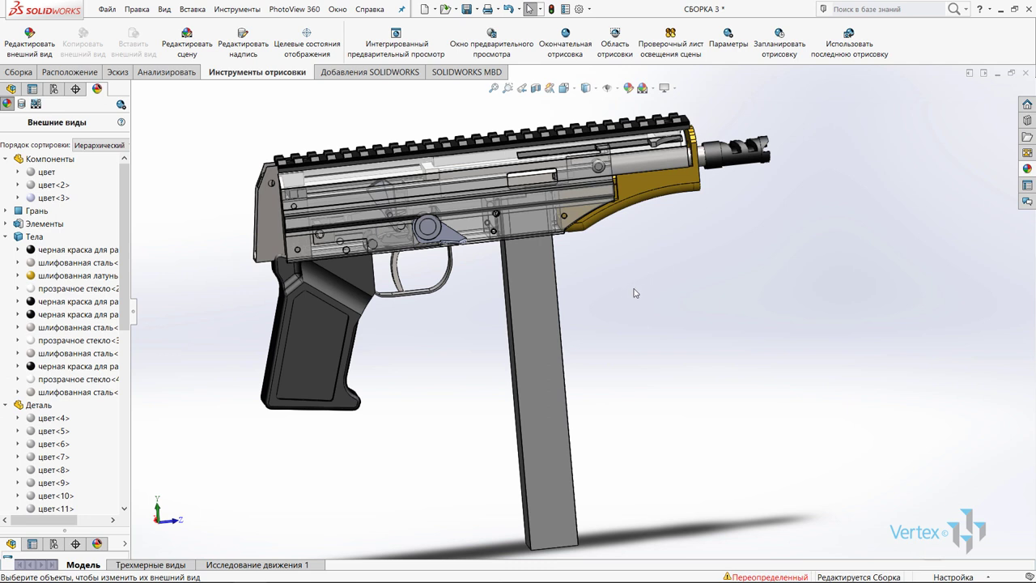
# Step: Frame the gun with a render region, switch to Left view (Ctrl+3), then disable the region
pyautogui.click(614, 49)
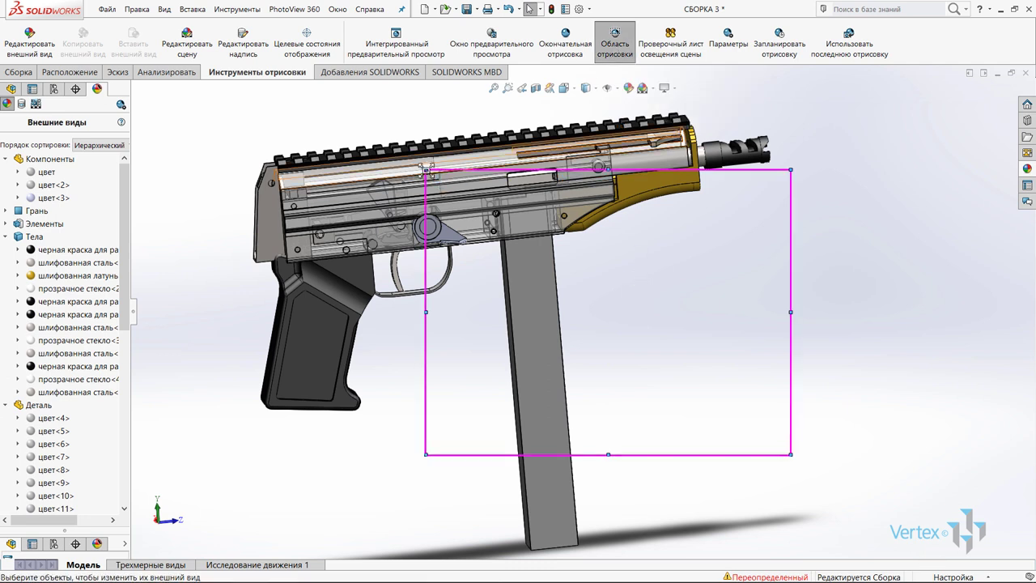
pyautogui.moveTo(426, 169); pyautogui.dragTo(414, 167)
pyautogui.moveTo(297, 129); pyautogui.dragTo(215, 111)
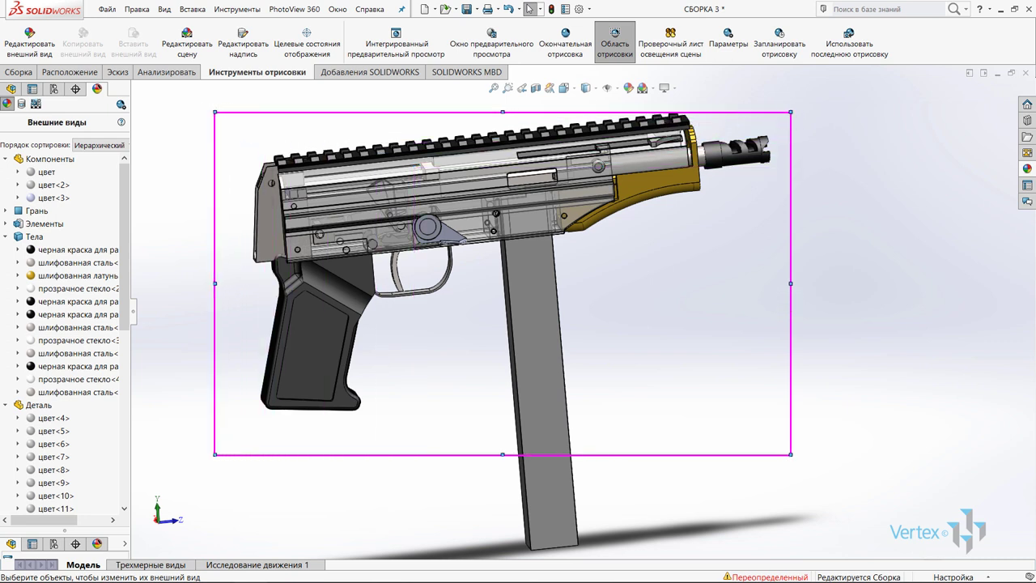
pyautogui.moveTo(791, 106); pyautogui.dragTo(793, 91)
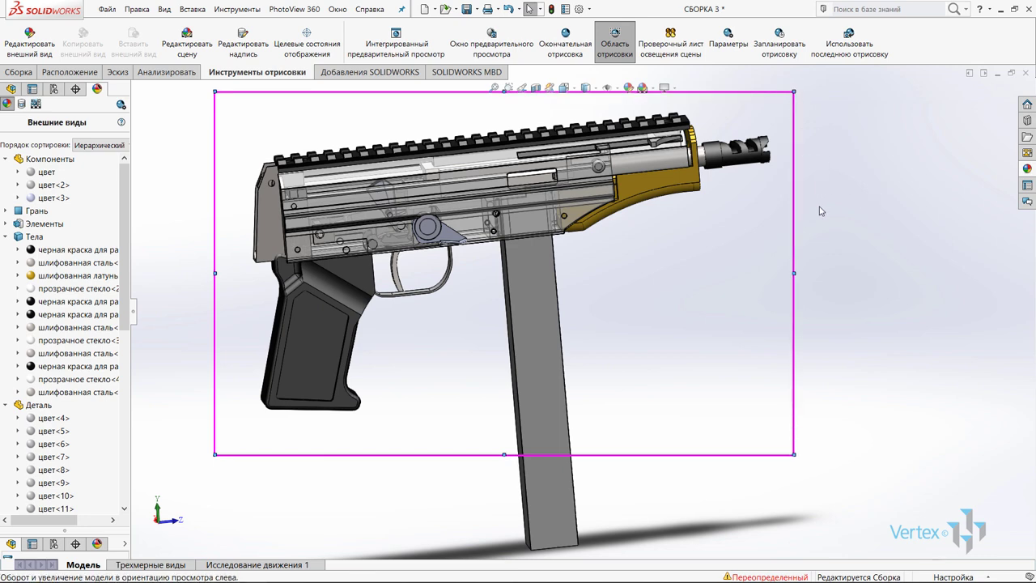
pyautogui.hotkey('ctrl', '3')
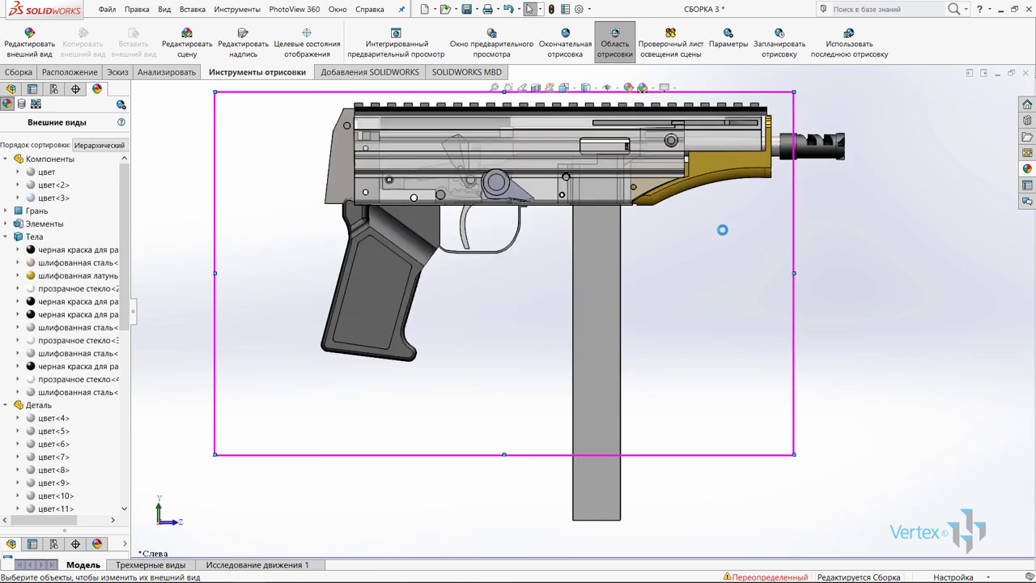
pyautogui.moveTo(694, 268); pyautogui.dragTo(690, 267, button='right')
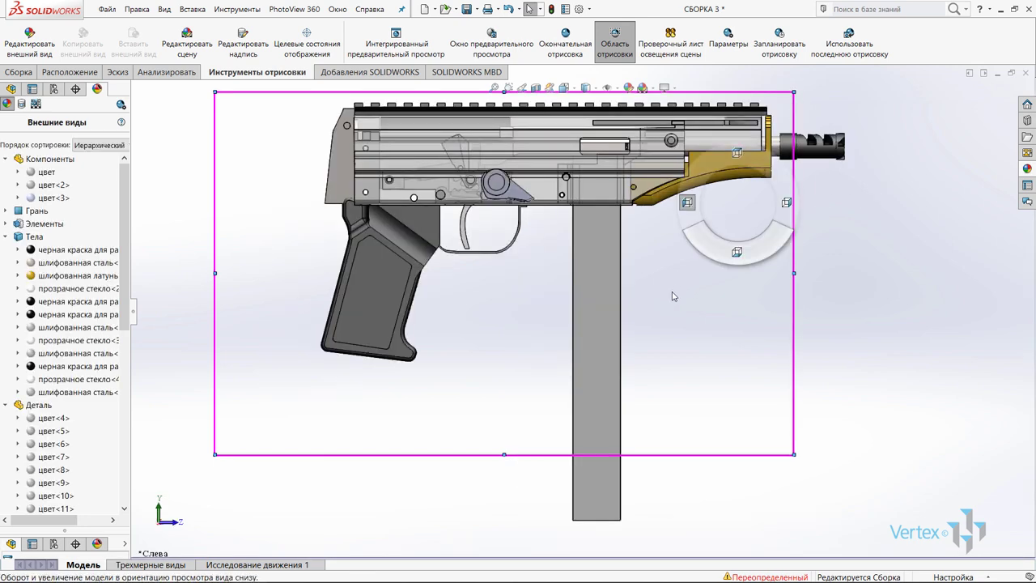
pyautogui.click(615, 41)
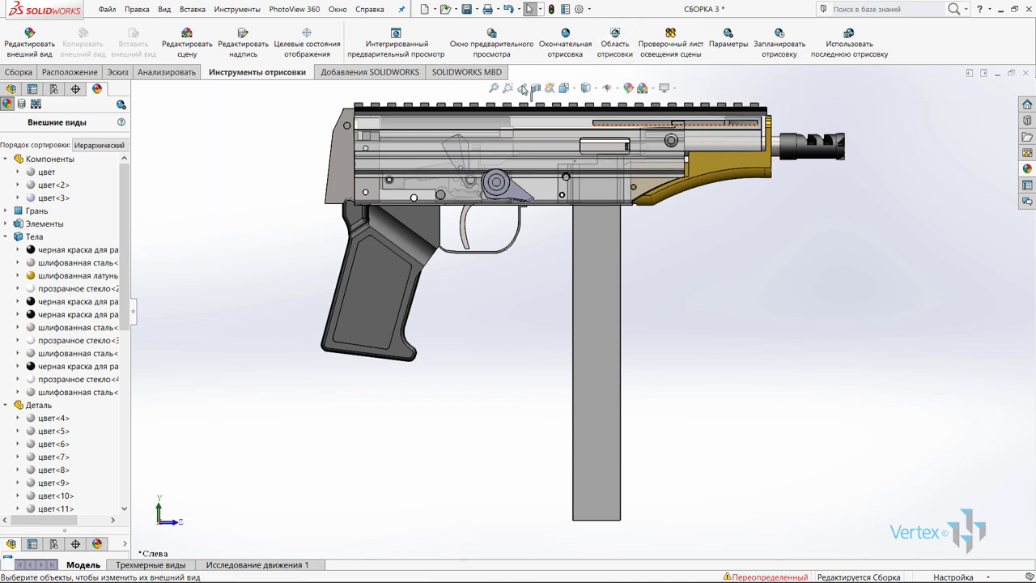
# Step: Apply a Базовые сцены studio scene with grey floor and soft shadow to the assembly
pyautogui.click(501, 46)
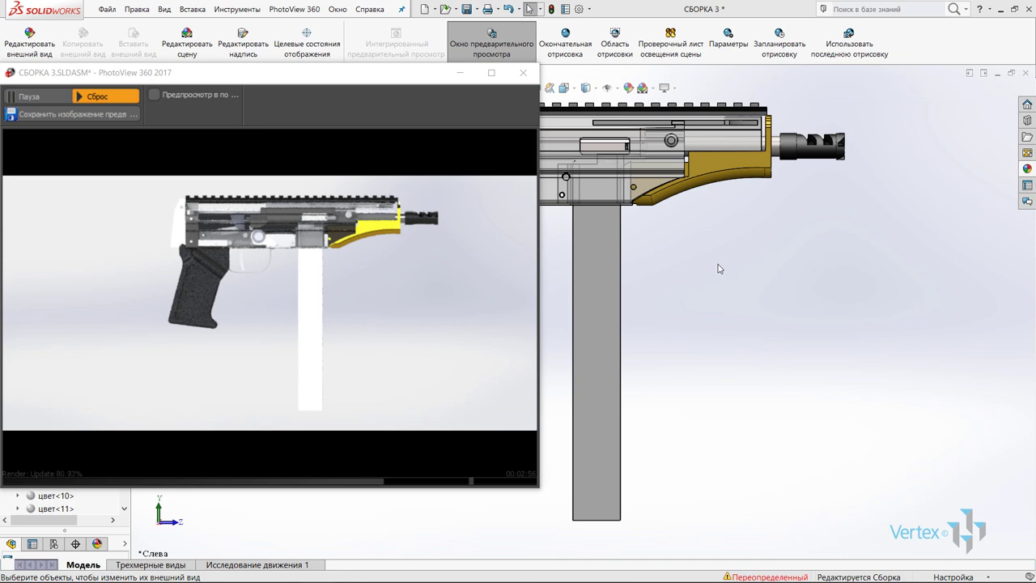
pyautogui.click(1026, 170)
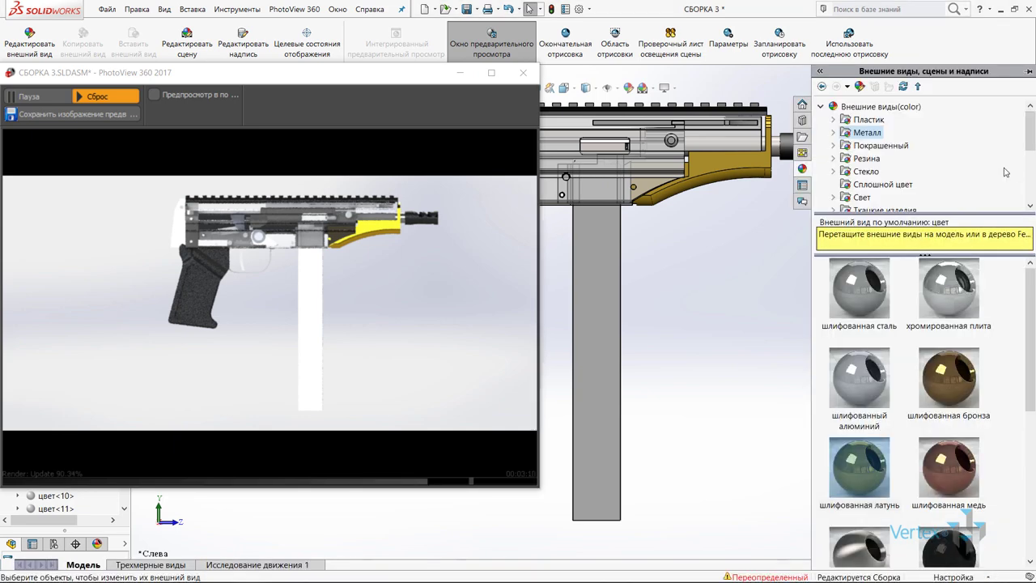
pyautogui.click(822, 107)
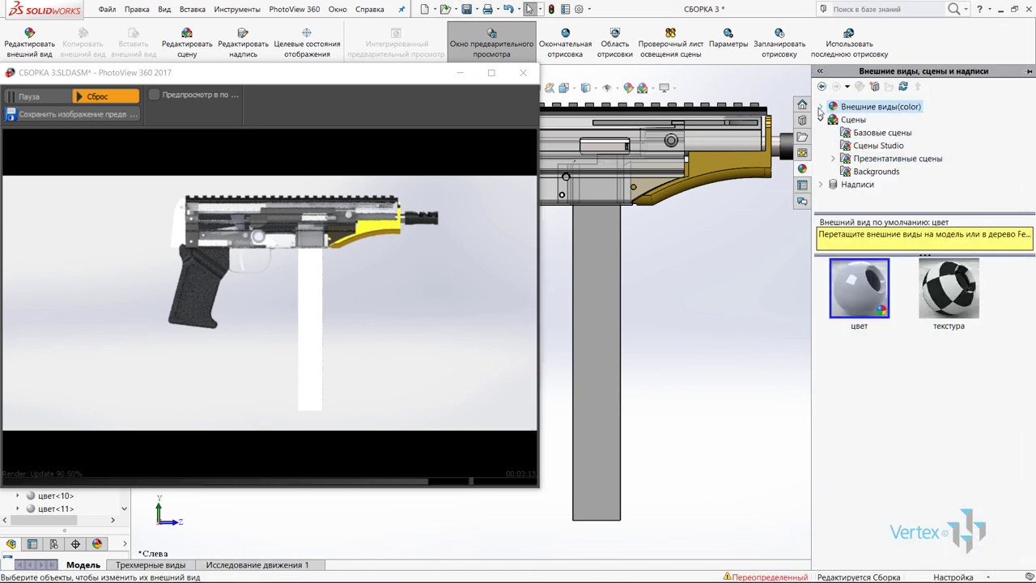
pyautogui.click(850, 134)
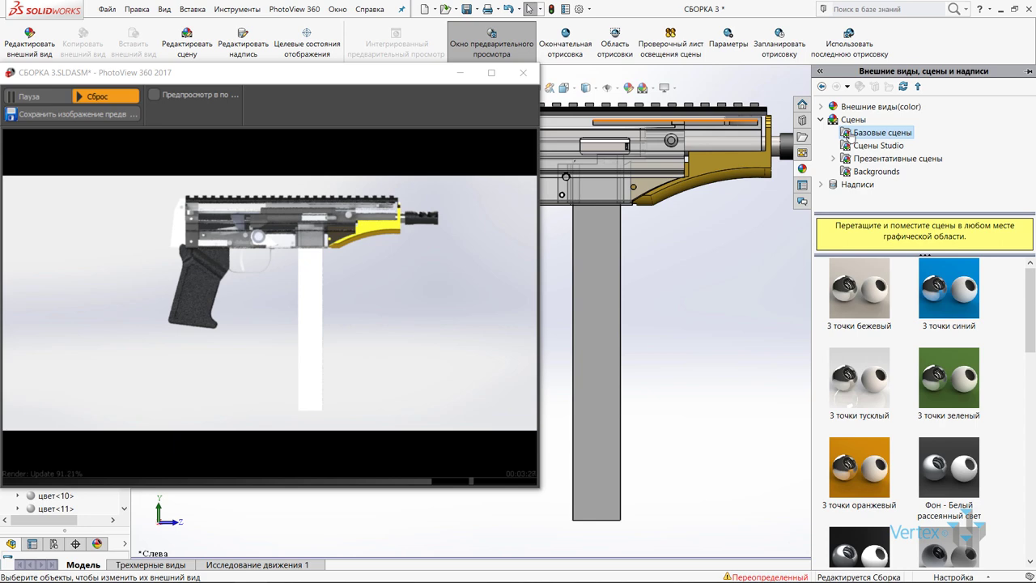
pyautogui.moveTo(948, 467); pyautogui.dragTo(760, 400)
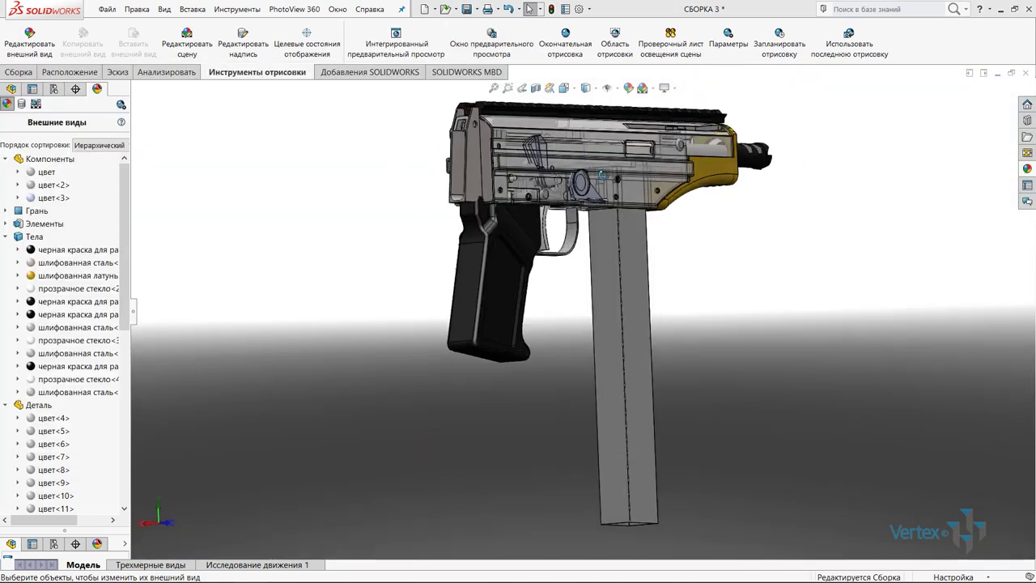
# Step: Paint the gun's rear part body with the Покрашенный красное карамельное яблоко appearance
pyautogui.moveTo(761, 404)
pyautogui.mouseDown(button='middle')
pyautogui.moveTo(741, 281)
pyautogui.moveTo(665, 333)
pyautogui.moveTo(716, 307)
pyautogui.mouseUp(button='middle')
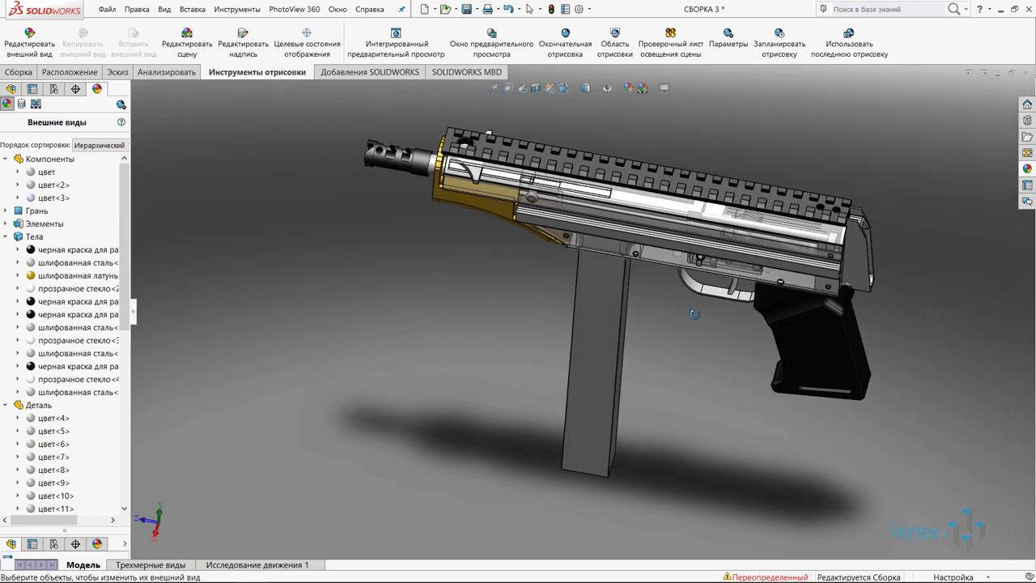
pyautogui.click(1028, 168)
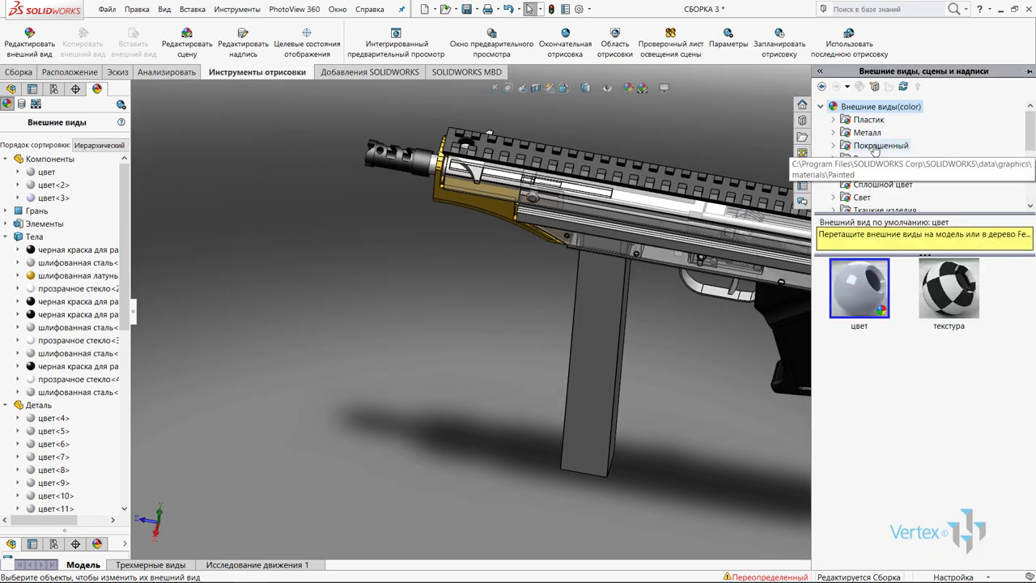
pyautogui.click(873, 146)
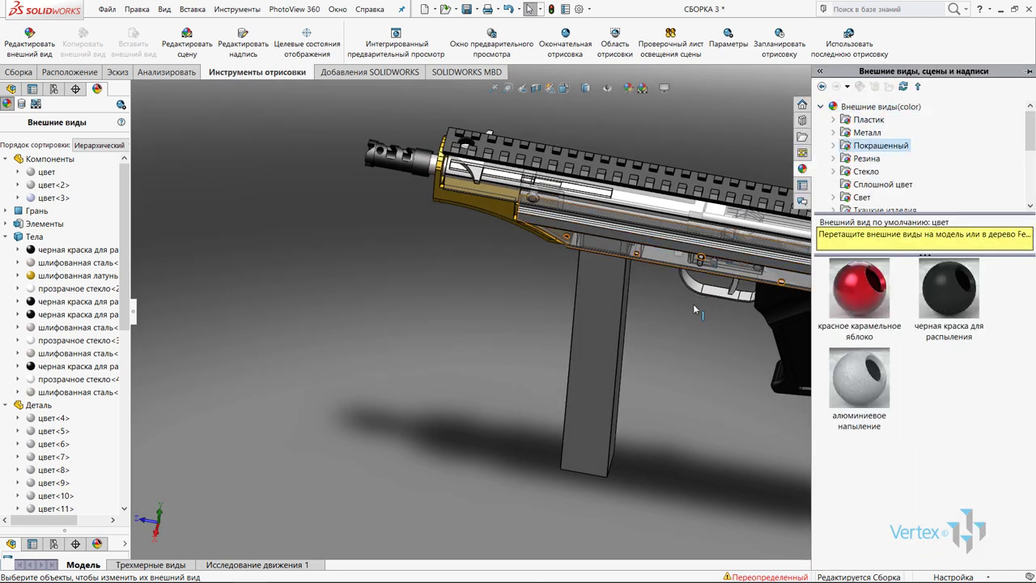
pyautogui.keyDown('ctrl'); pyautogui.moveTo(708, 317); pyautogui.dragTo(453, 281, button='middle'); pyautogui.keyUp('ctrl')
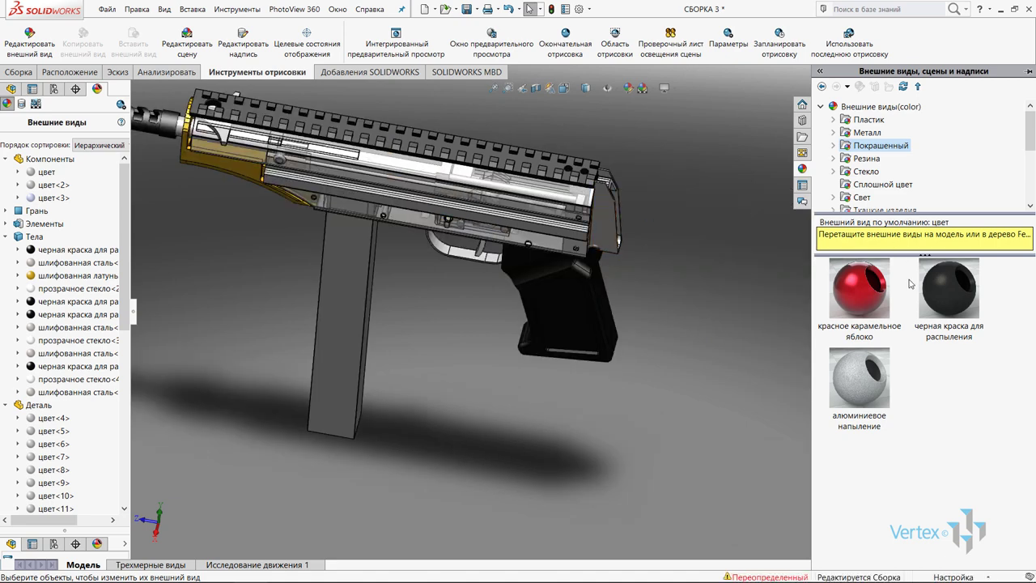
pyautogui.click(867, 289)
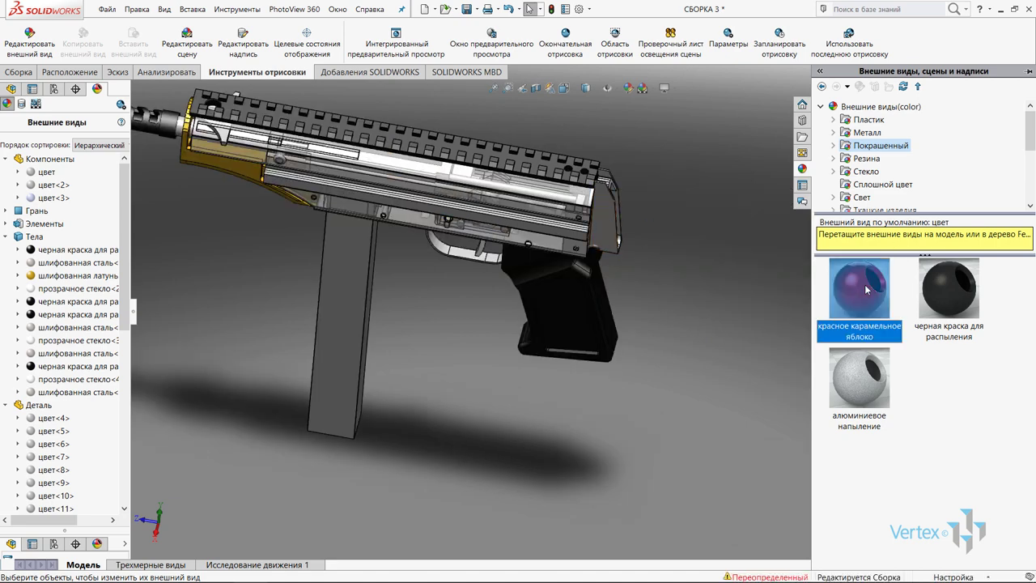
pyautogui.moveTo(865, 289); pyautogui.dragTo(611, 227)
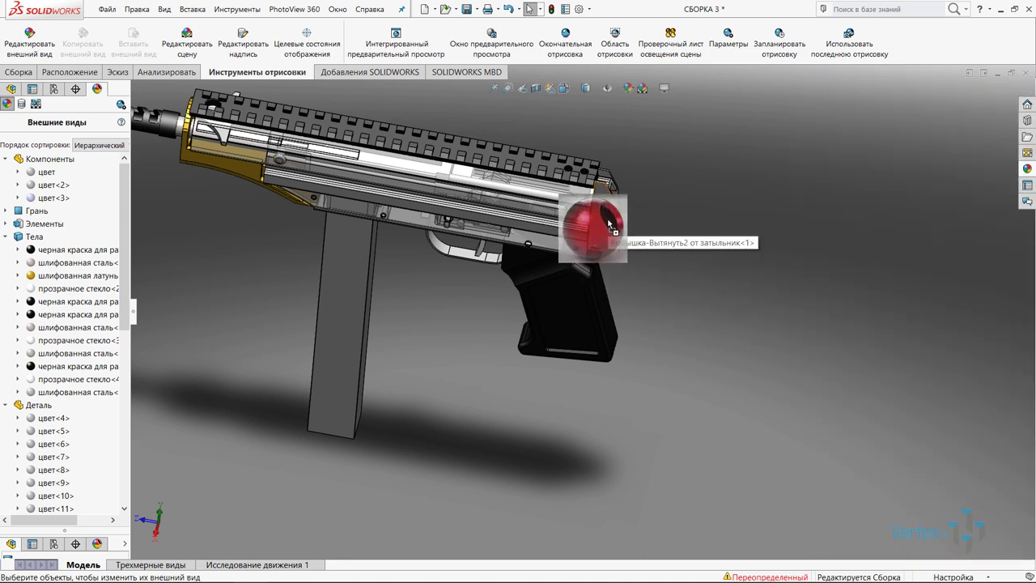
pyautogui.moveTo(611, 227); pyautogui.dragTo(611, 227)
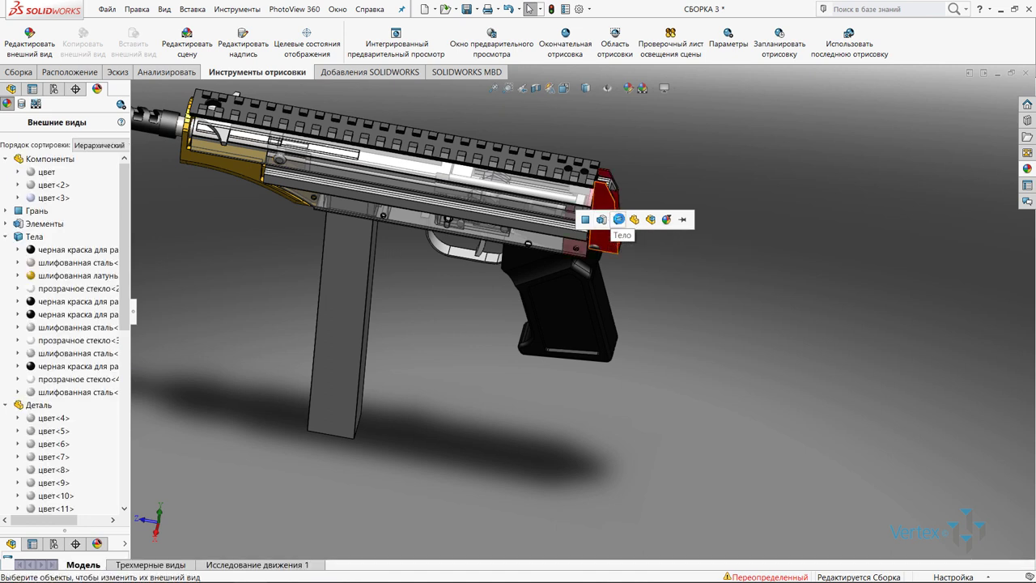
pyautogui.click(619, 219)
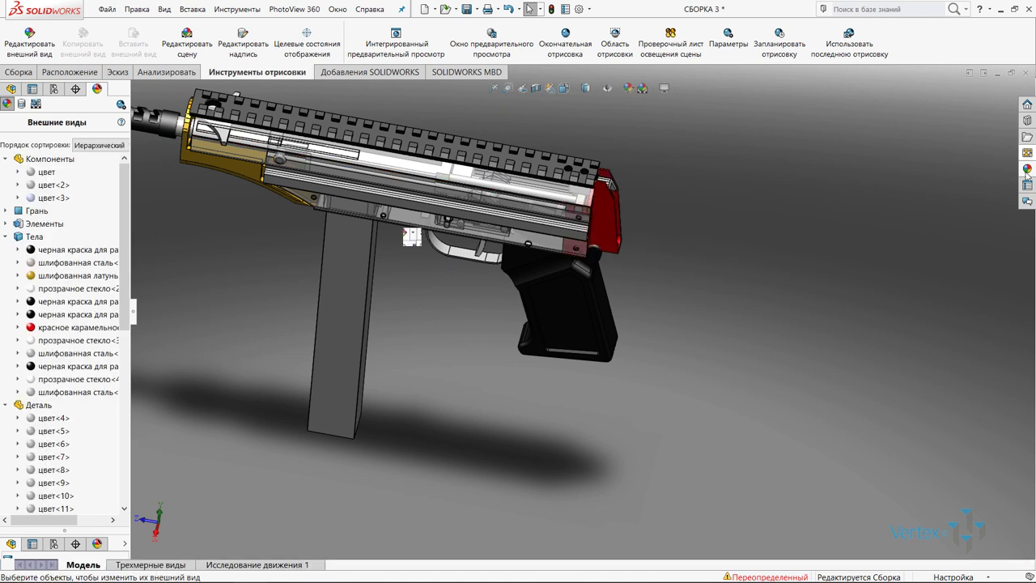
# Step: Delete the magazine's black paint appearance
pyautogui.click(337, 283)
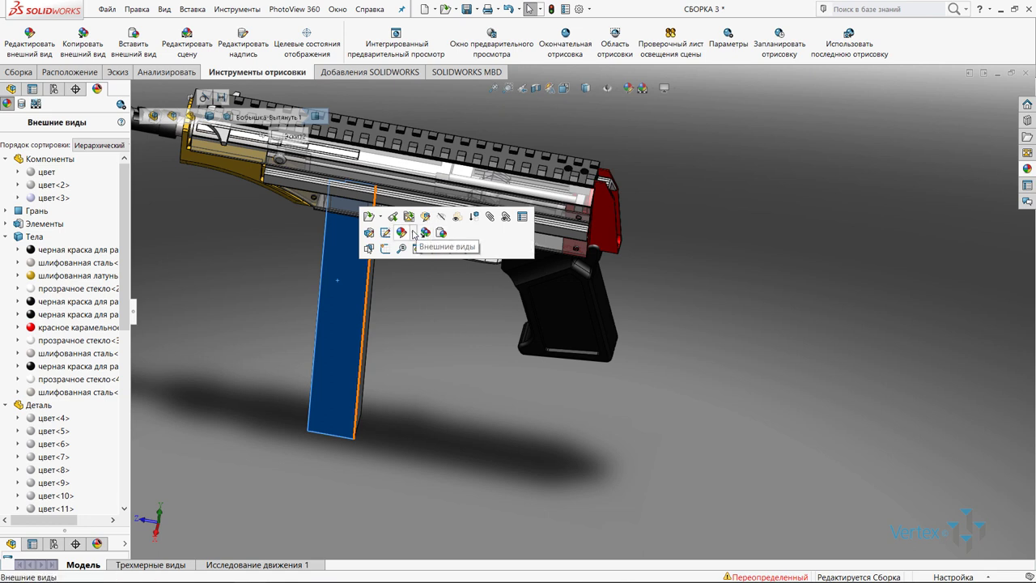
pyautogui.click(412, 233)
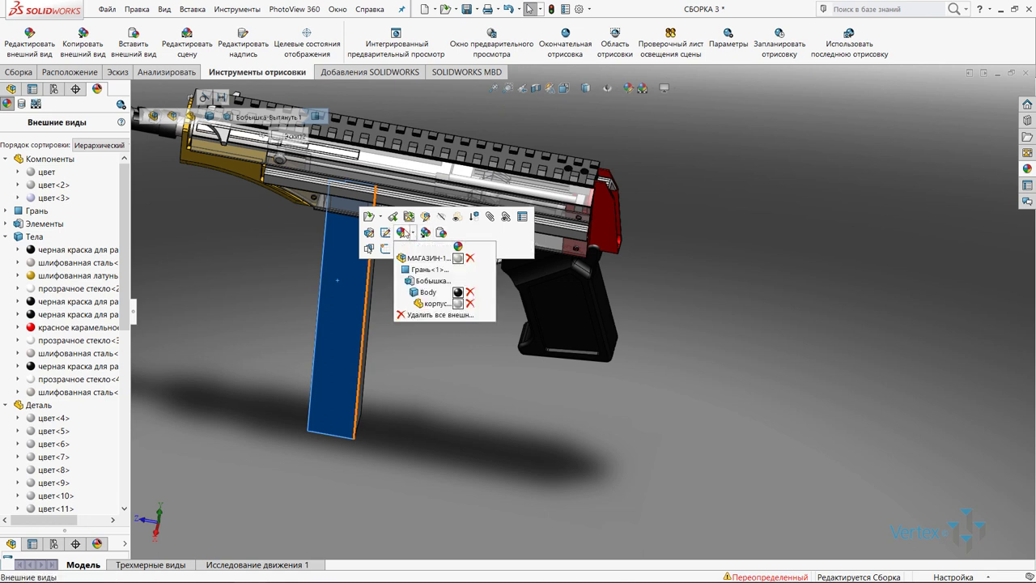
pyautogui.click(416, 291)
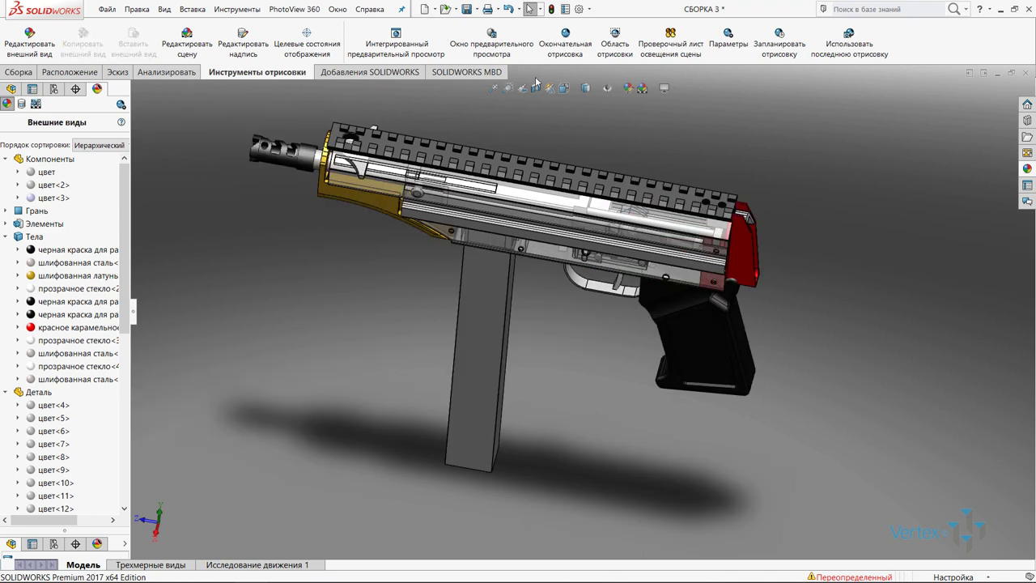
# Step: Run the PhotoView 360 final render of the gun, keeping the display scale at 25%
pyautogui.click(615, 44)
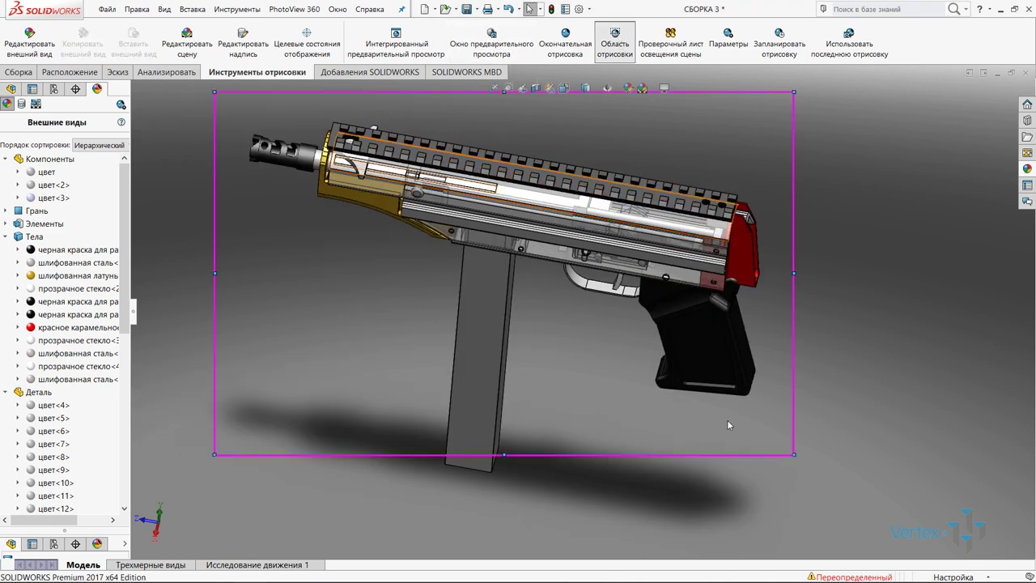
pyautogui.click(572, 46)
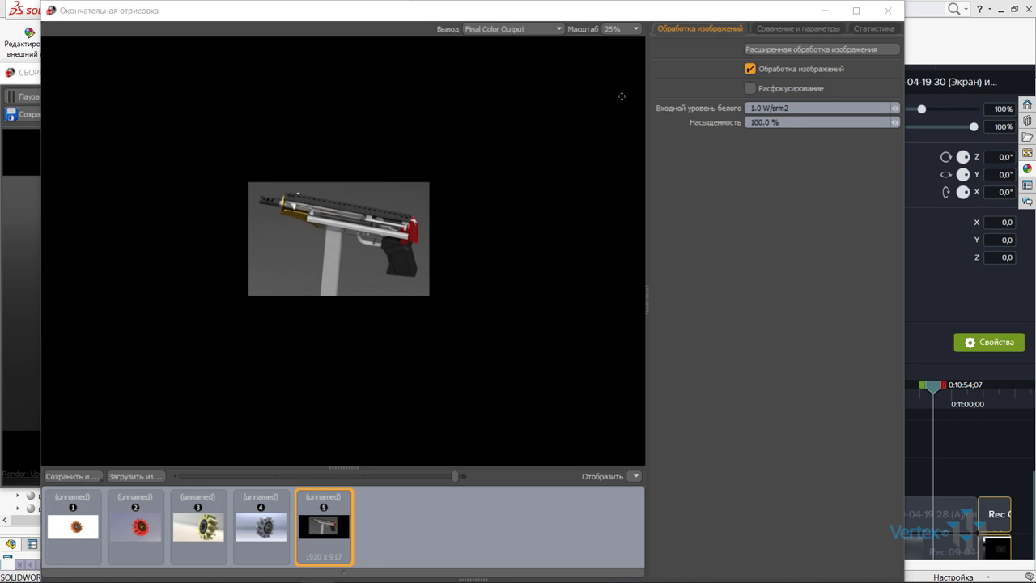
pyautogui.click(633, 28)
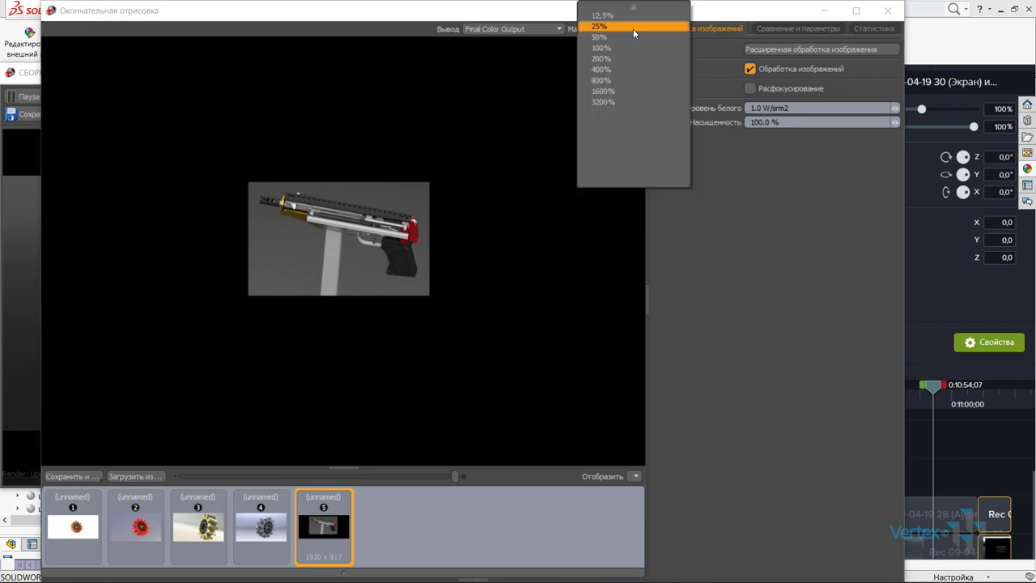
pyautogui.click(576, 77)
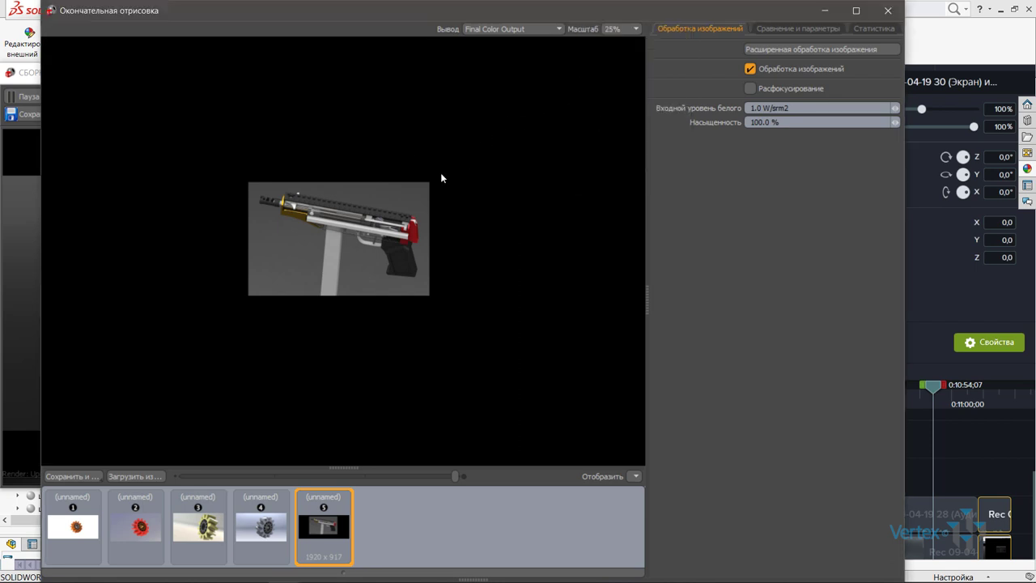
# Step: Enable defocus with 90 % threshold and 5.5 % distance, and lower saturation to 96.5 %
pyautogui.scroll(2, 441, 177)
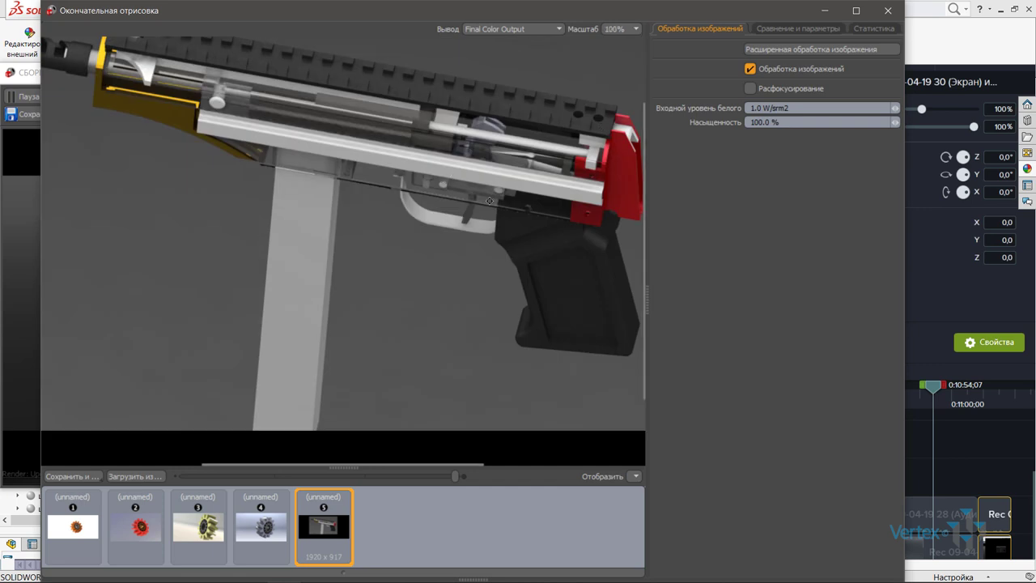
pyautogui.moveTo(498, 160); pyautogui.dragTo(489, 201)
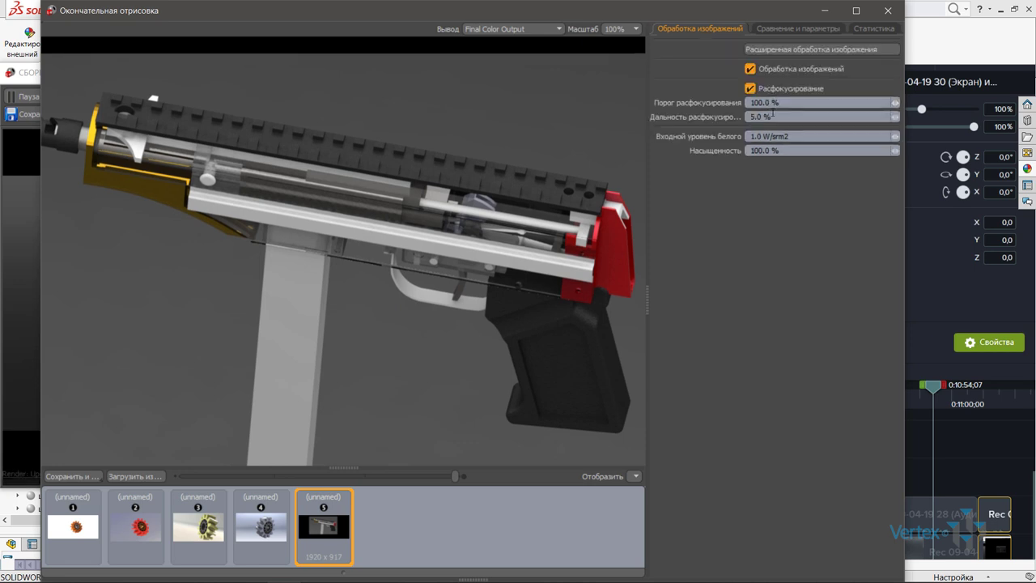
pyautogui.moveTo(837, 104); pyautogui.dragTo(731, 106)
pyautogui.write('90')
pyautogui.press('Return')
pyautogui.click(895, 154)
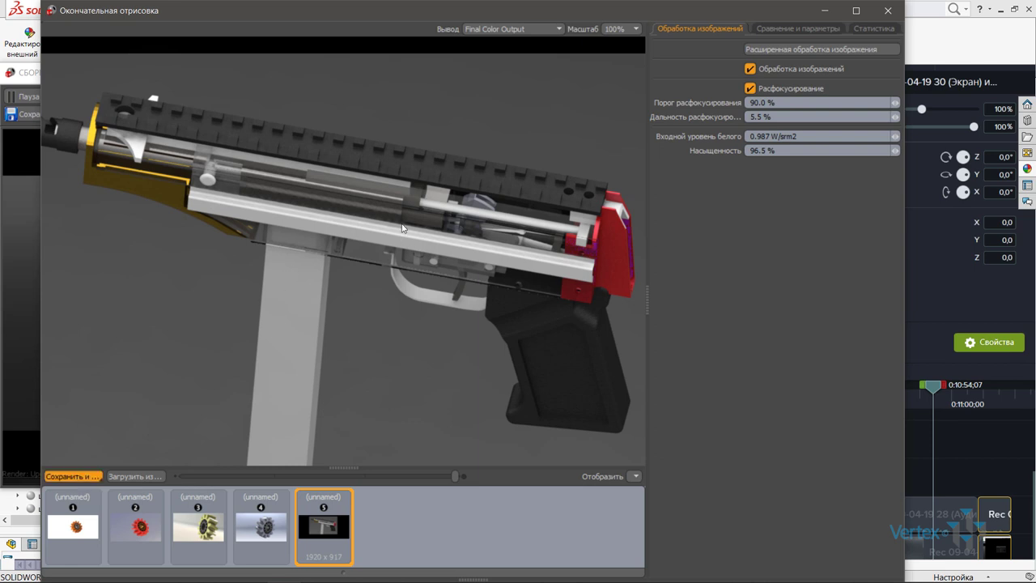
# Step: Begin saving the render image with PSD (*.psd) as the file type
pyautogui.hotkey('ctrl', 's')
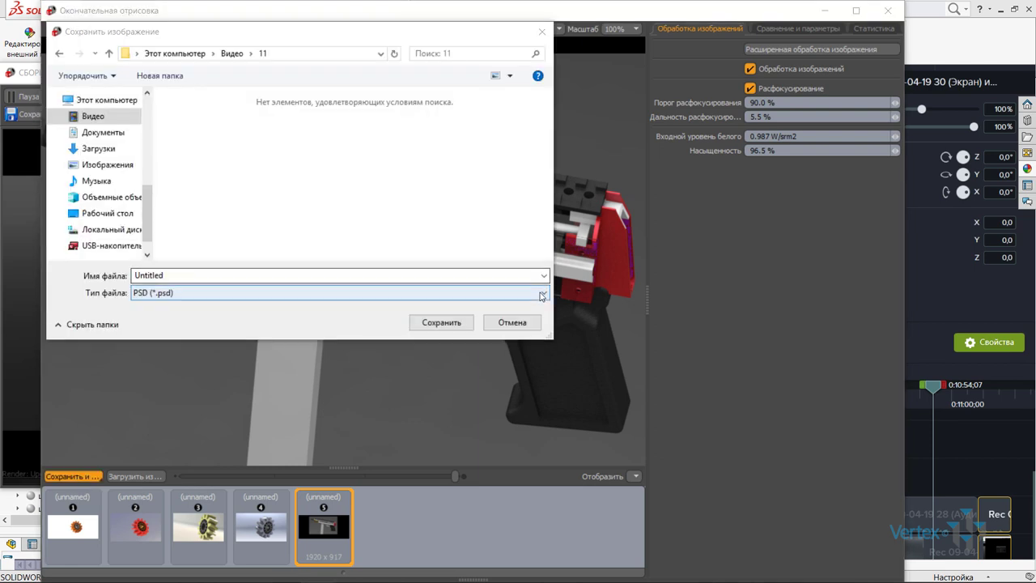
pyautogui.click(541, 292)
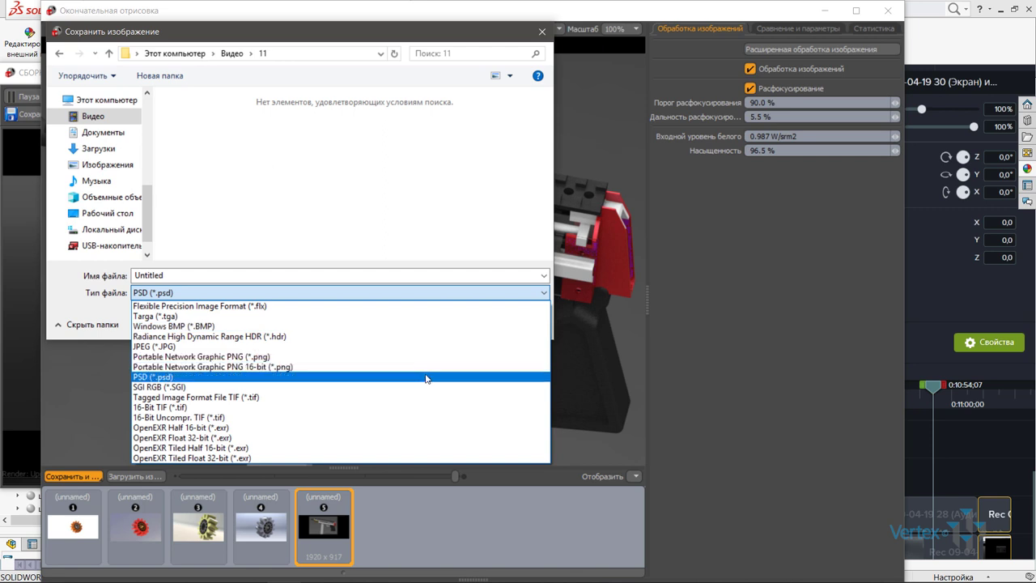
pyautogui.click(426, 377)
# Step: Save the PSD, then set image brightness to 200 % and lower the upper output level
pyautogui.click(442, 322)
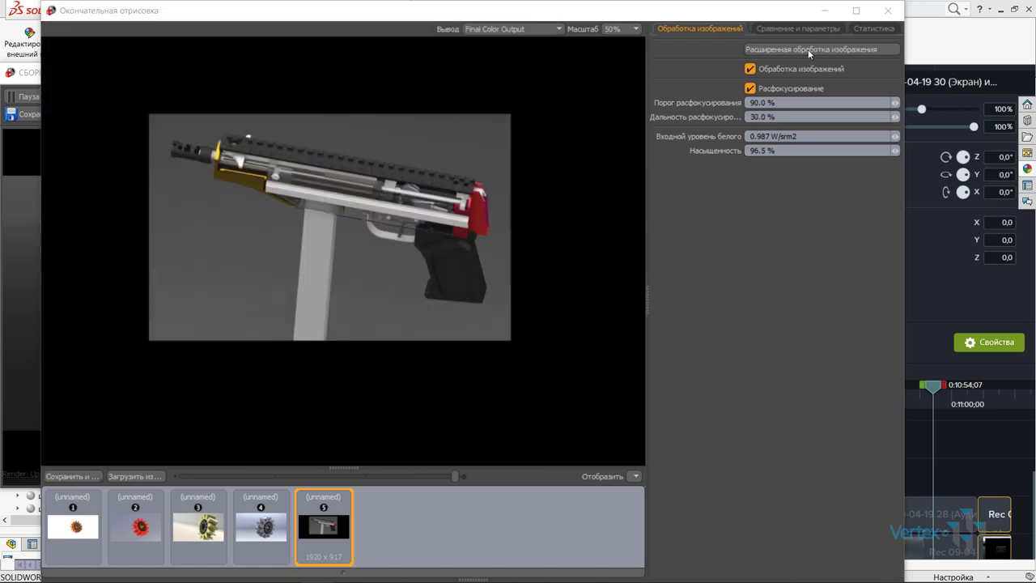
pyautogui.click(808, 49)
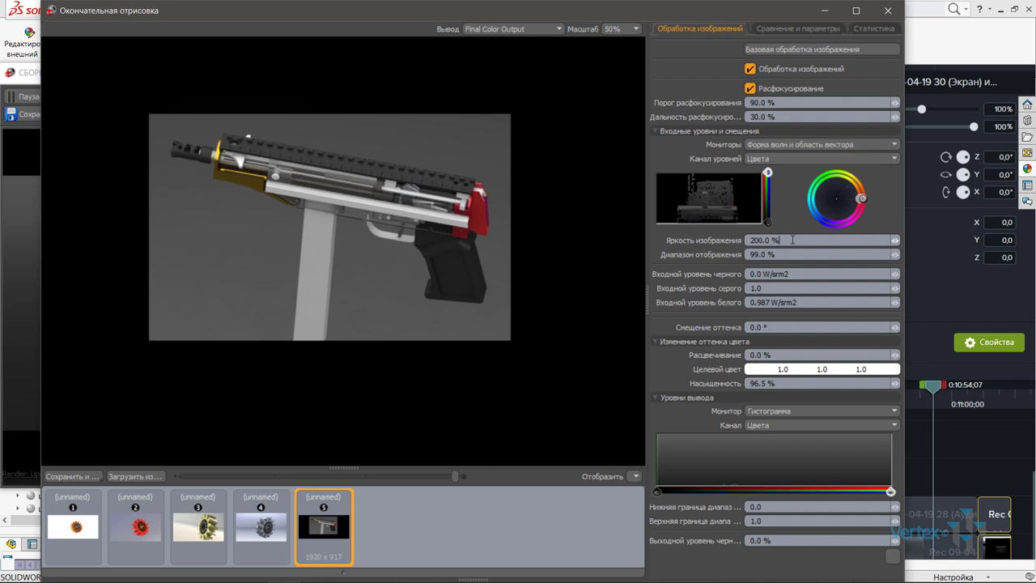
pyautogui.press('Return')
pyautogui.press('Tab')
pyautogui.click(783, 252)
pyautogui.click(772, 323)
pyautogui.press('Tab')
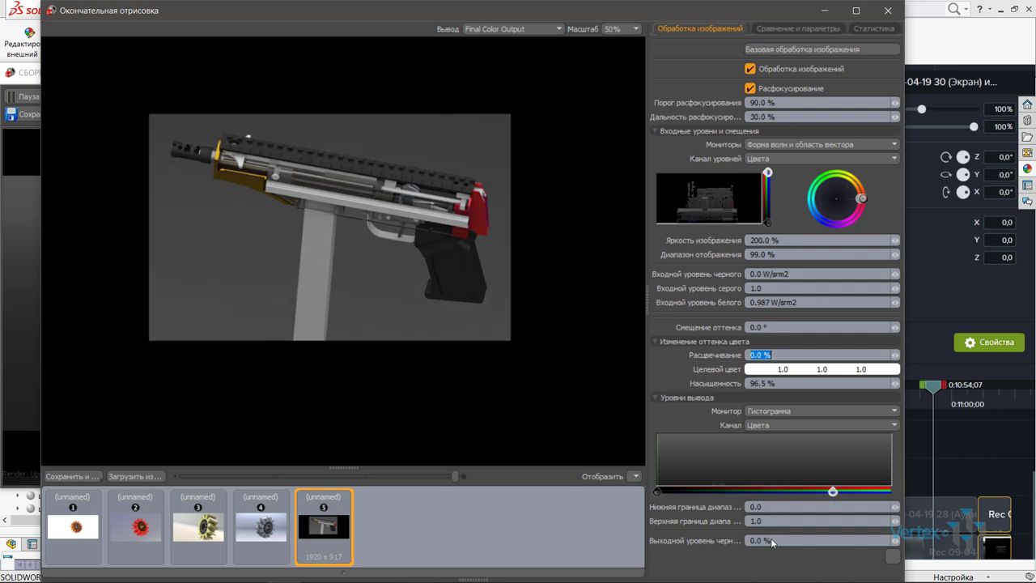